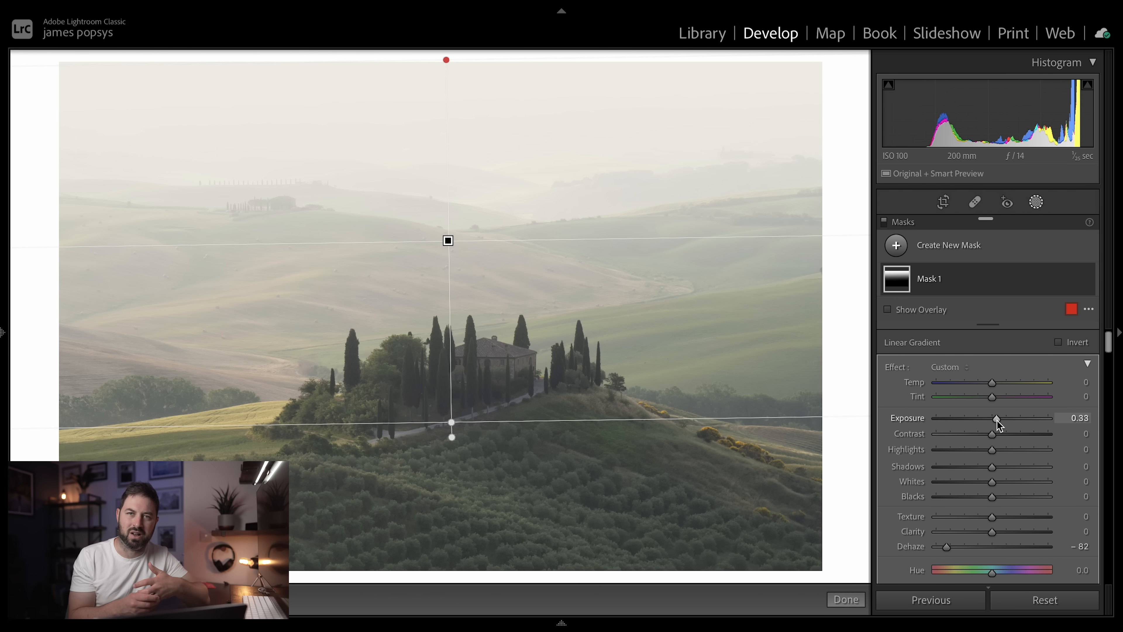
# - Intersect the linear gradient Mask 1 with a luminance range sampled from the bright misty sky
pyautogui.click(845, 600)
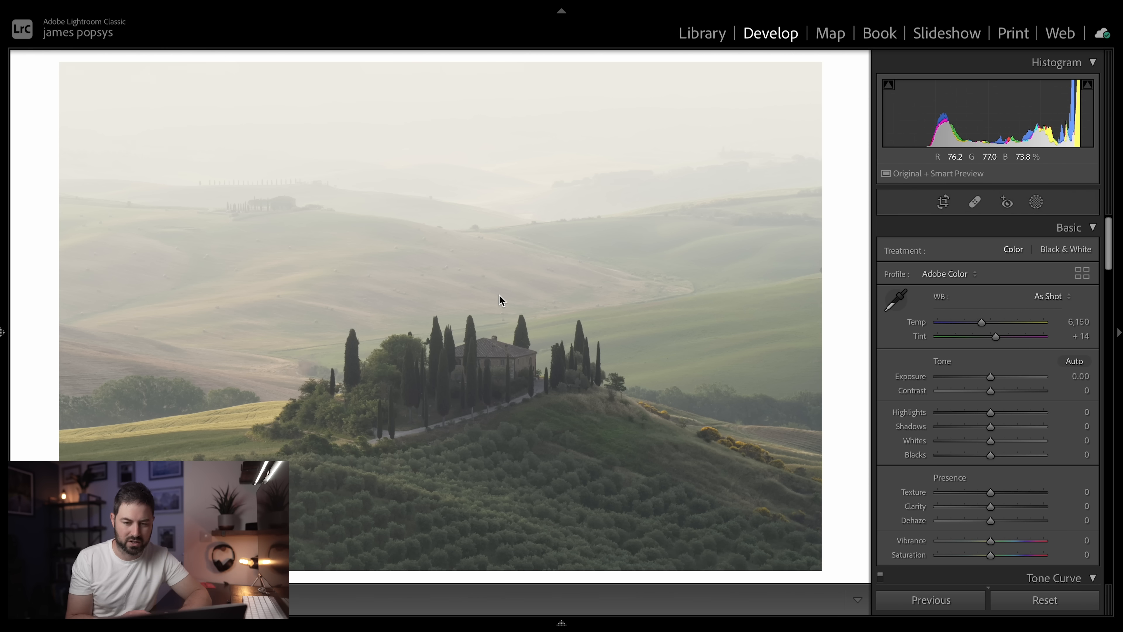
pyautogui.click(1036, 202)
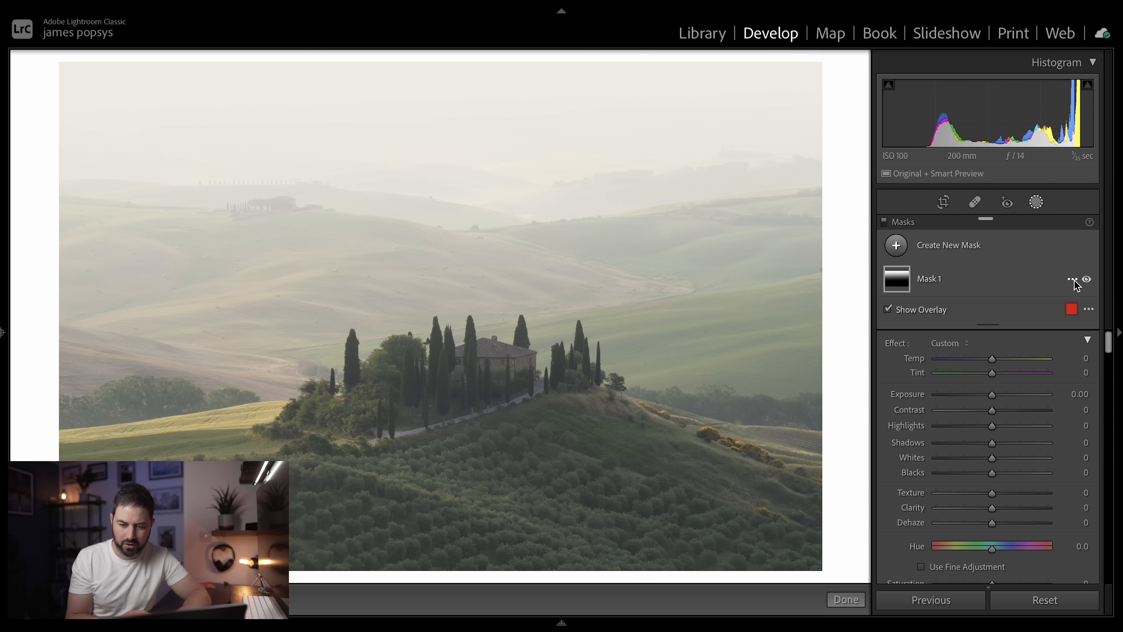
pyautogui.click(1074, 280)
pyautogui.moveTo(1059, 319)
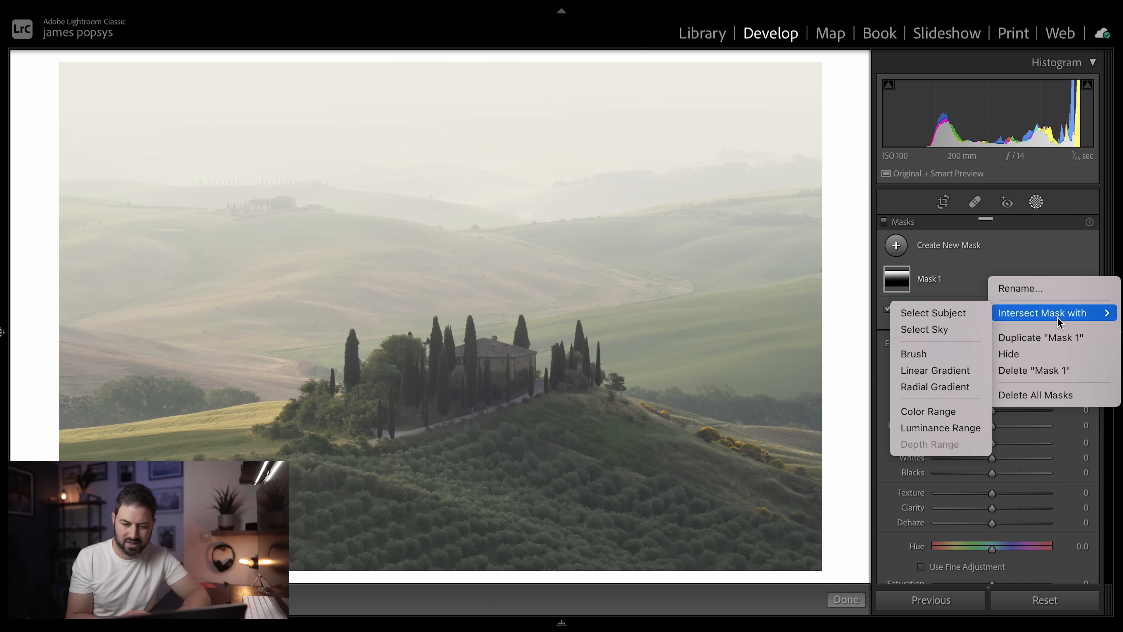
pyautogui.click(937, 428)
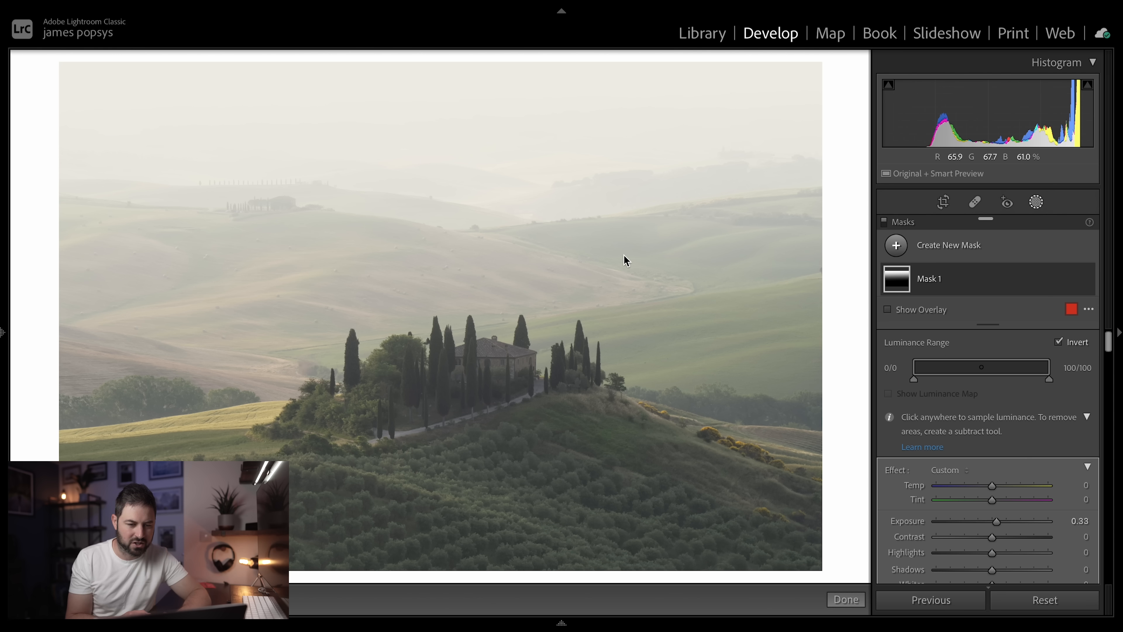
pyautogui.click(391, 117)
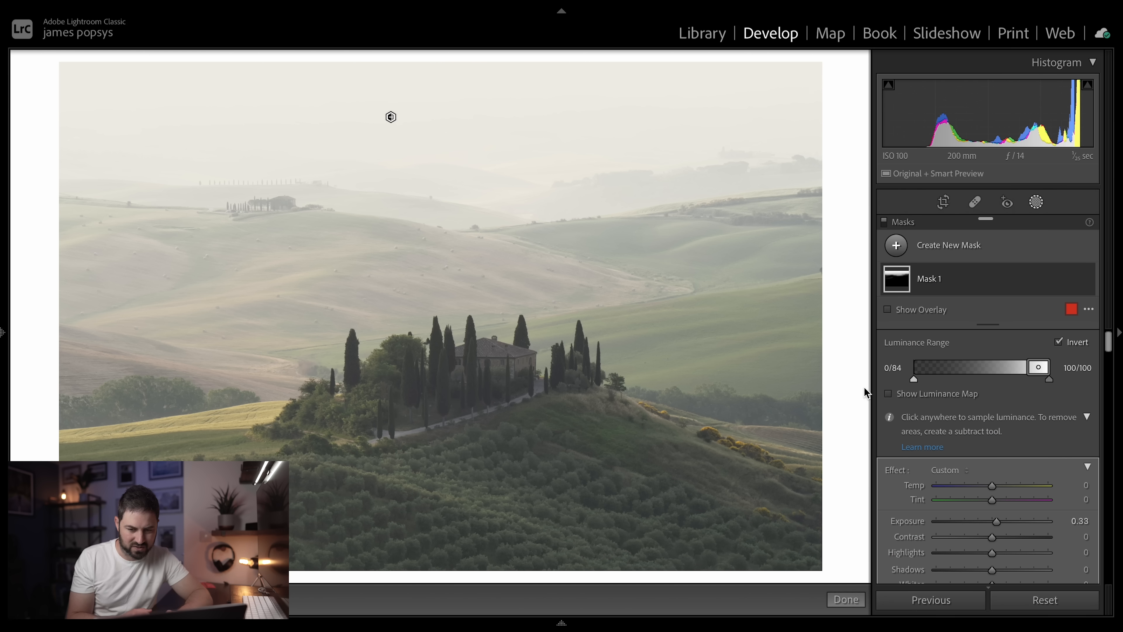
# - Narrow Mask 1's luminance range by raising the outer limit of its dark end to 49
pyautogui.moveTo(913, 385); pyautogui.dragTo(961, 395)
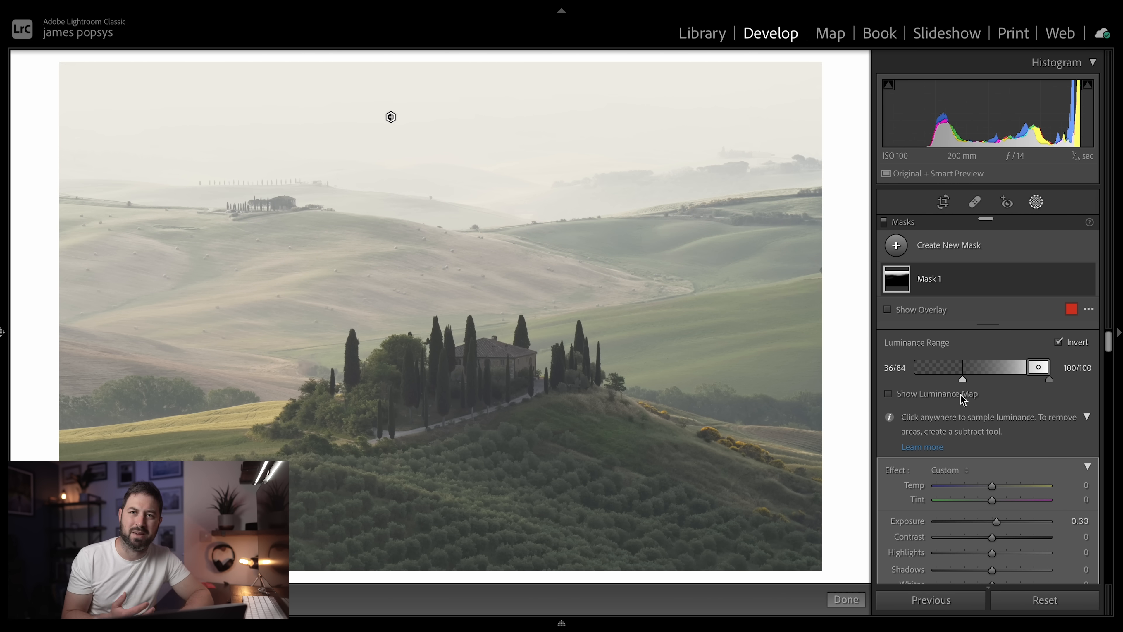
pyautogui.moveTo(963, 394); pyautogui.dragTo(974, 400)
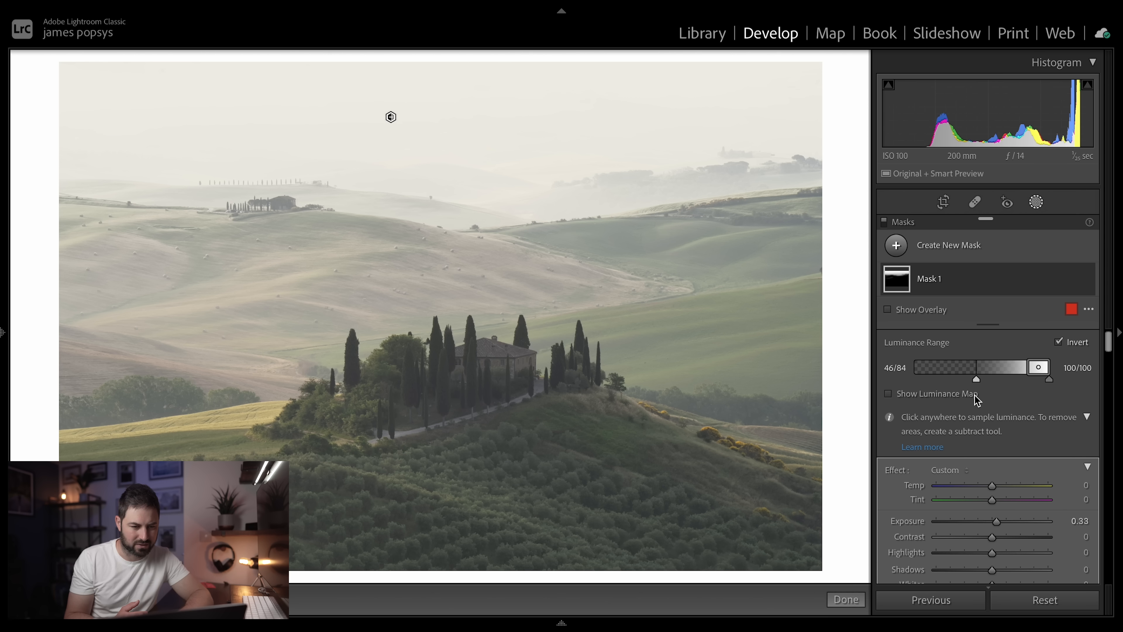
pyautogui.moveTo(976, 397); pyautogui.dragTo(978, 398)
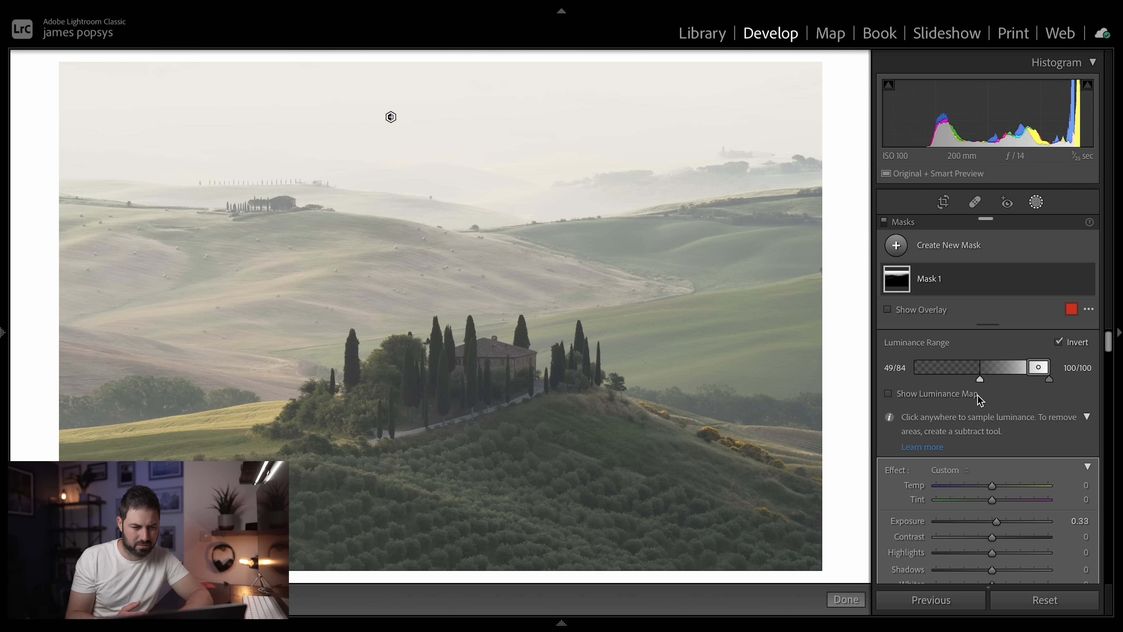
# - Compare the photo with Mask 1 hidden and shown
pyautogui.click(1086, 279)
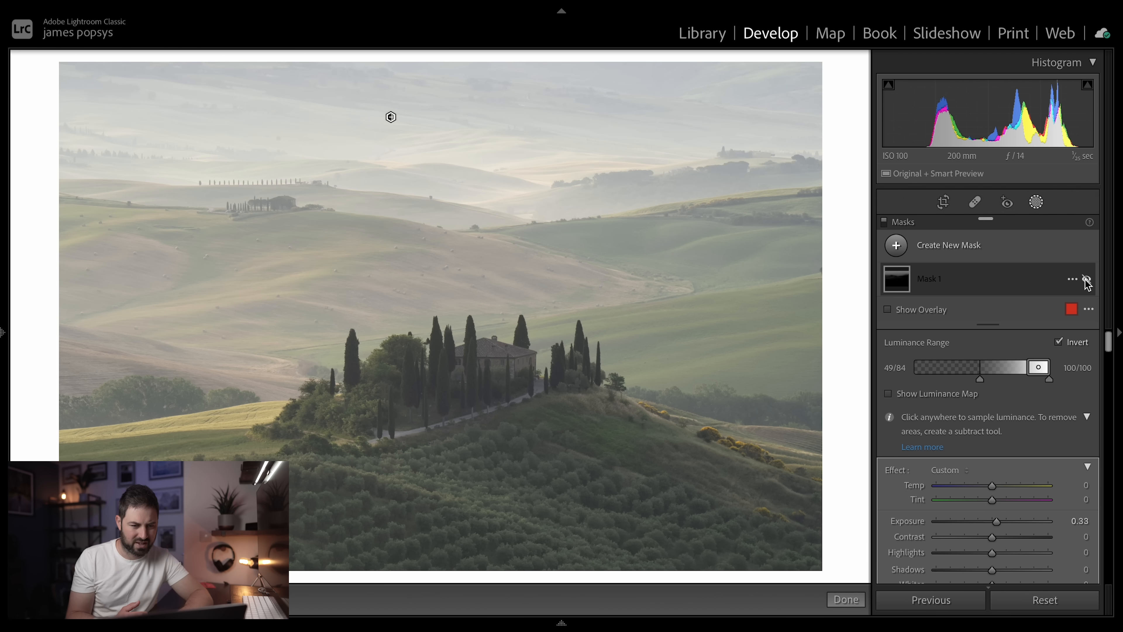
pyautogui.click(1086, 279)
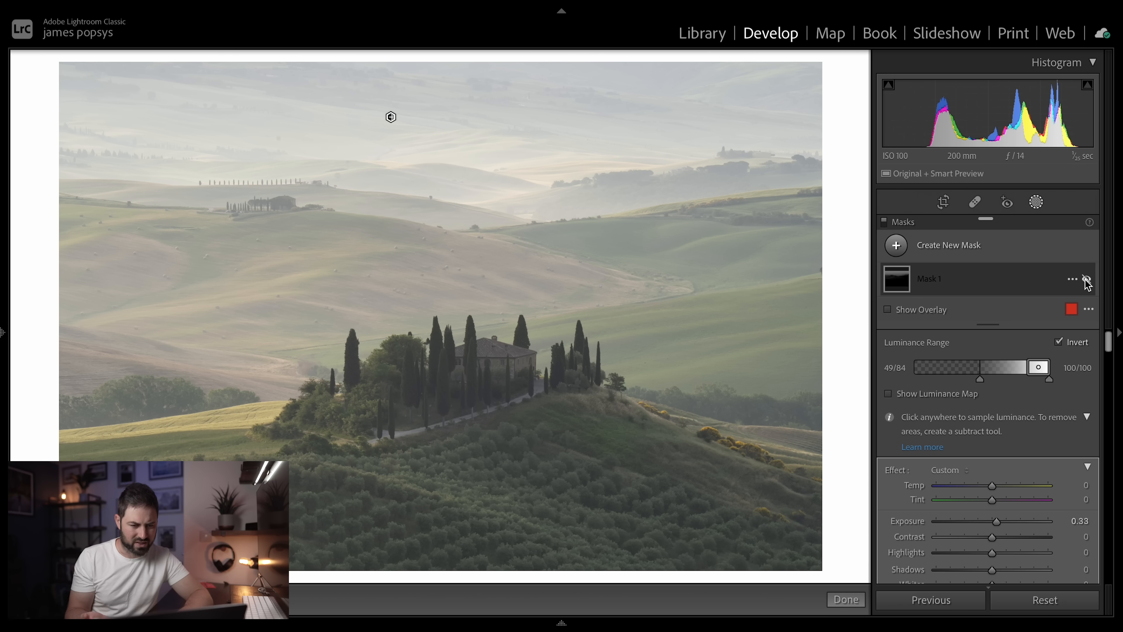
pyautogui.click(1086, 279)
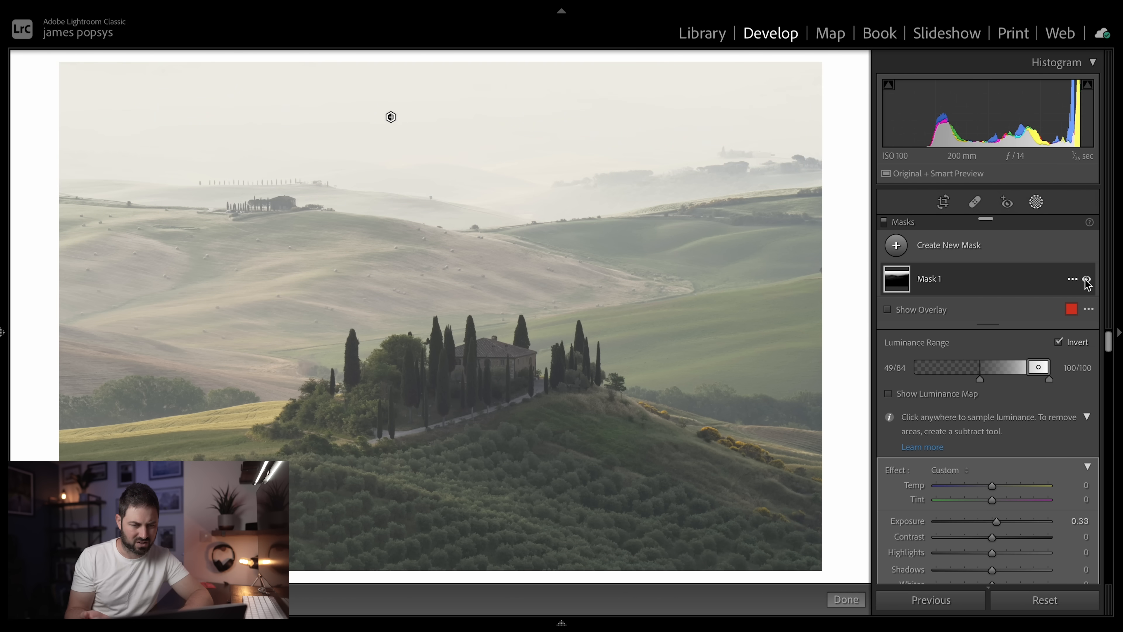
pyautogui.click(1086, 280)
pyautogui.click(1086, 280)
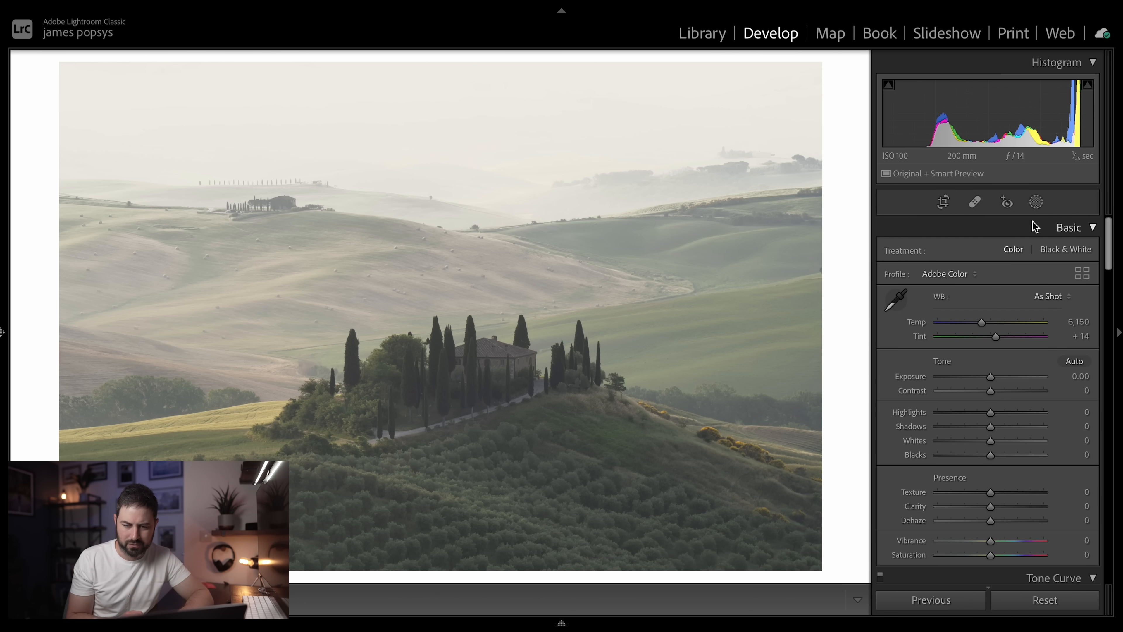
# - Add a large radial gradient mask centred near the photo's upper-left edge, reaching across the hills and the villa
pyautogui.click(1035, 205)
pyautogui.click(896, 245)
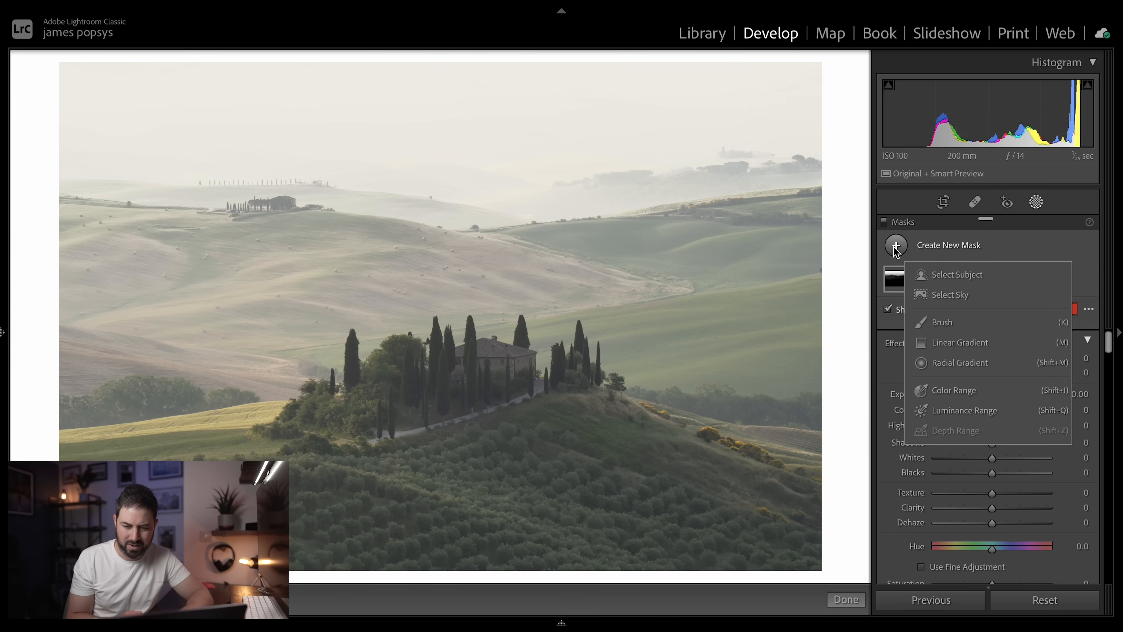
pyautogui.click(951, 363)
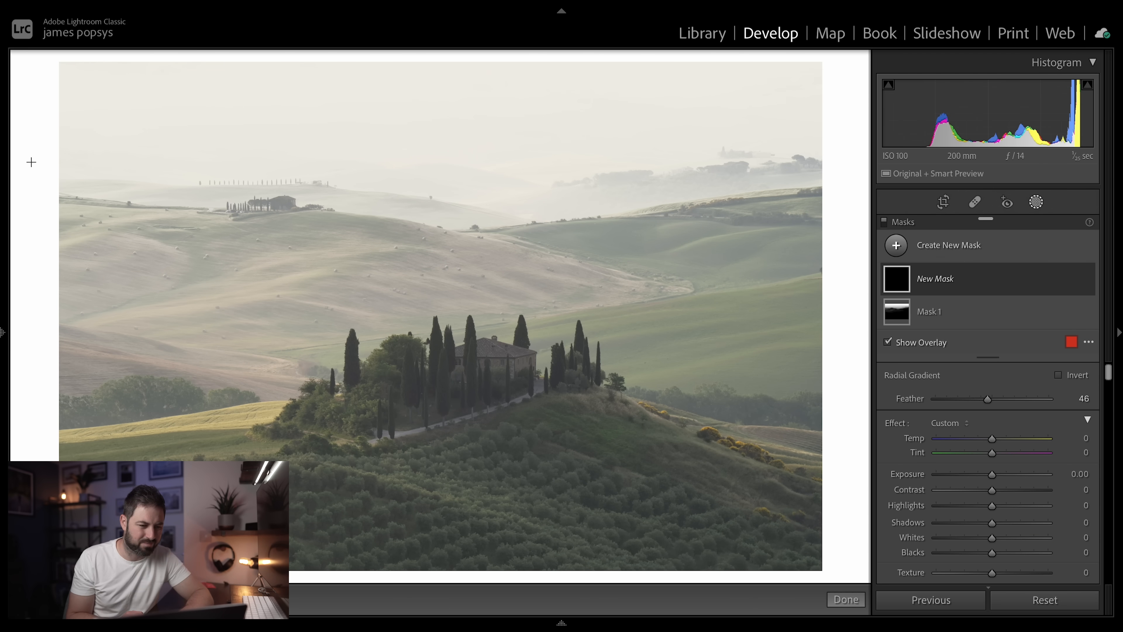
pyautogui.moveTo(31, 162); pyautogui.dragTo(810, 467)
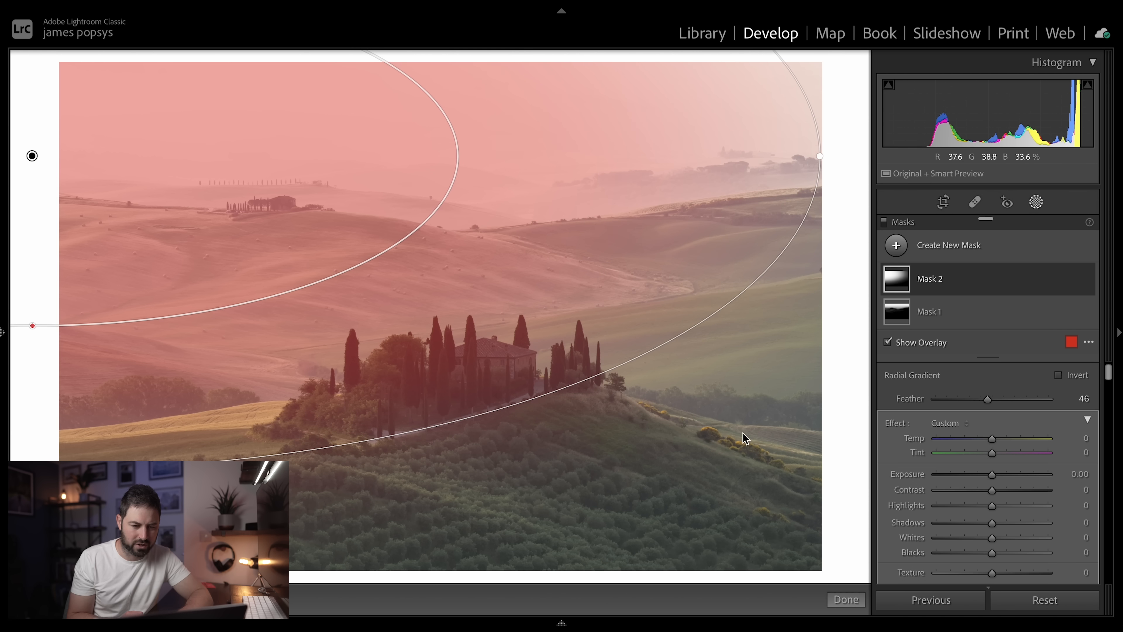
pyautogui.moveTo(416, 328); pyautogui.dragTo(472, 334)
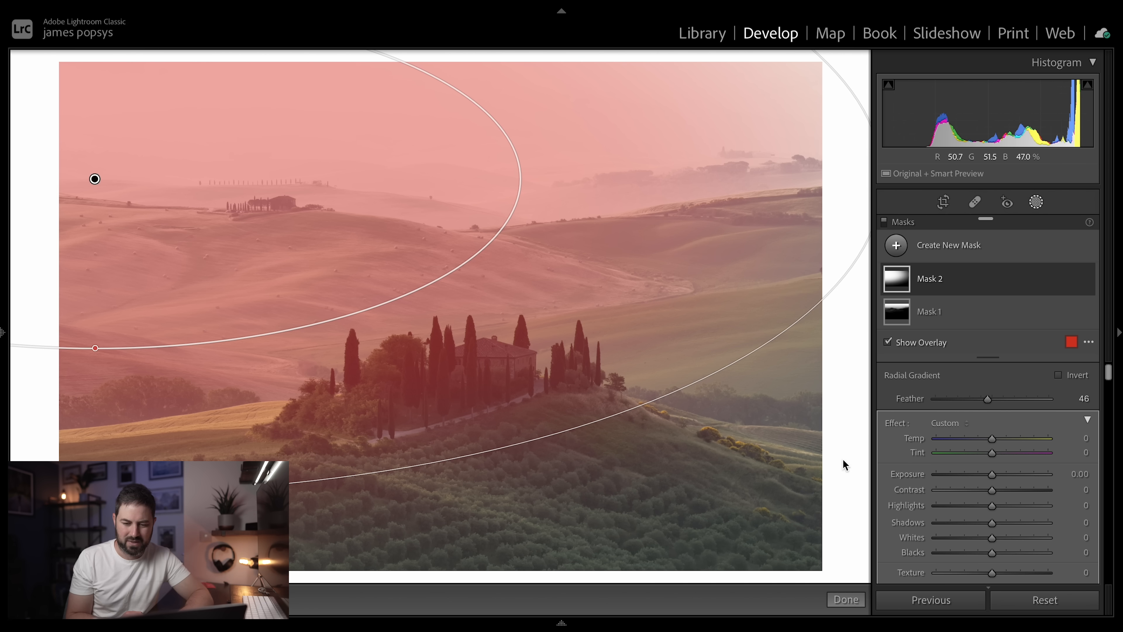
# - Warm and brighten the radial gradient area with Temp 28, Tint 30, Exposure 0.10 and Highlights 33
pyautogui.click(1008, 440)
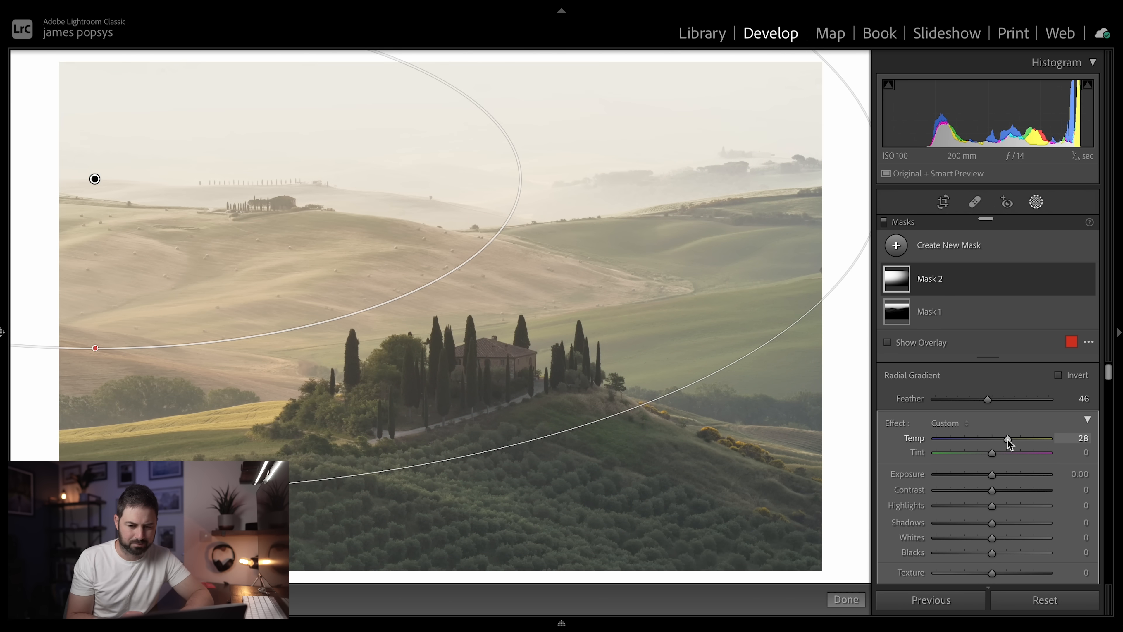
pyautogui.moveTo(993, 477); pyautogui.dragTo(1000, 478)
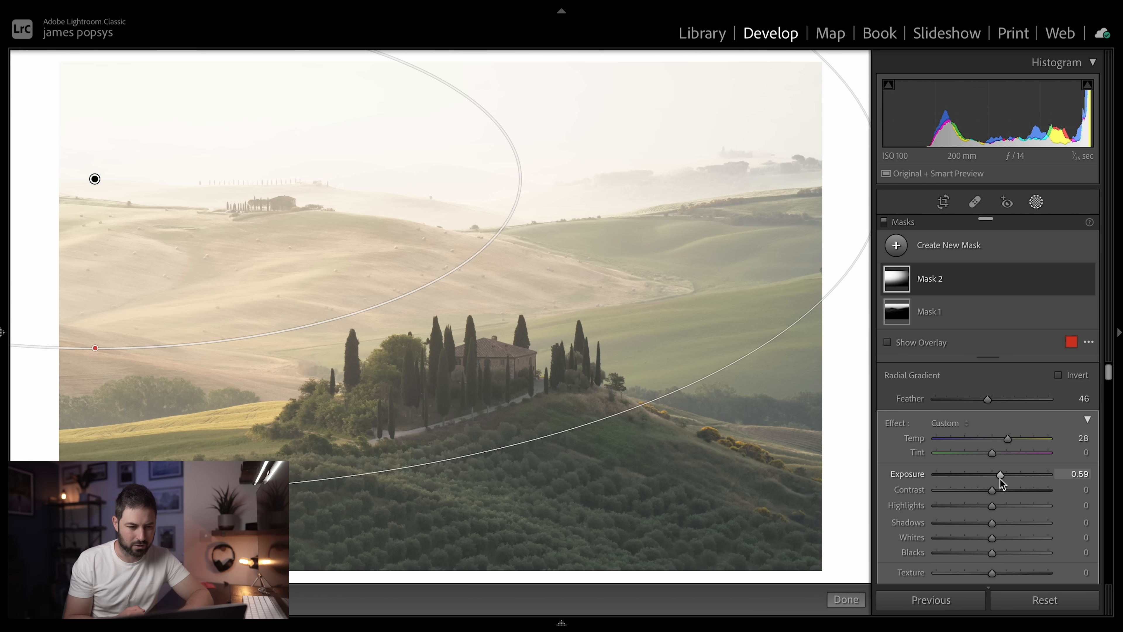
pyautogui.moveTo(1000, 479); pyautogui.dragTo(1013, 509)
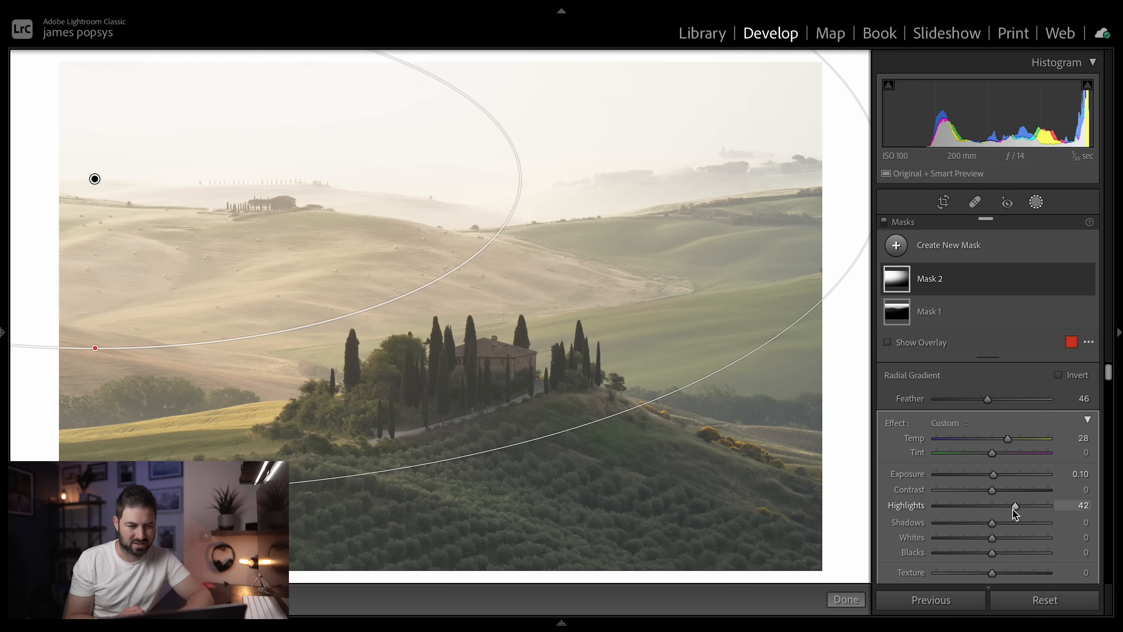
pyautogui.moveTo(1013, 509); pyautogui.dragTo(1008, 510)
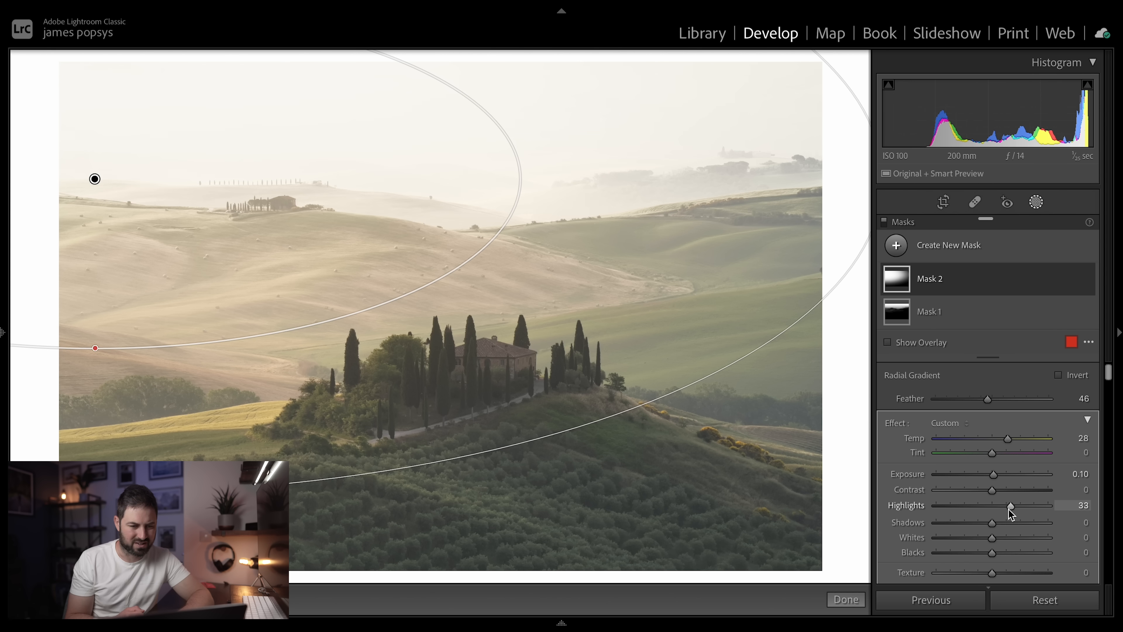
pyautogui.moveTo(994, 458); pyautogui.dragTo(1009, 458)
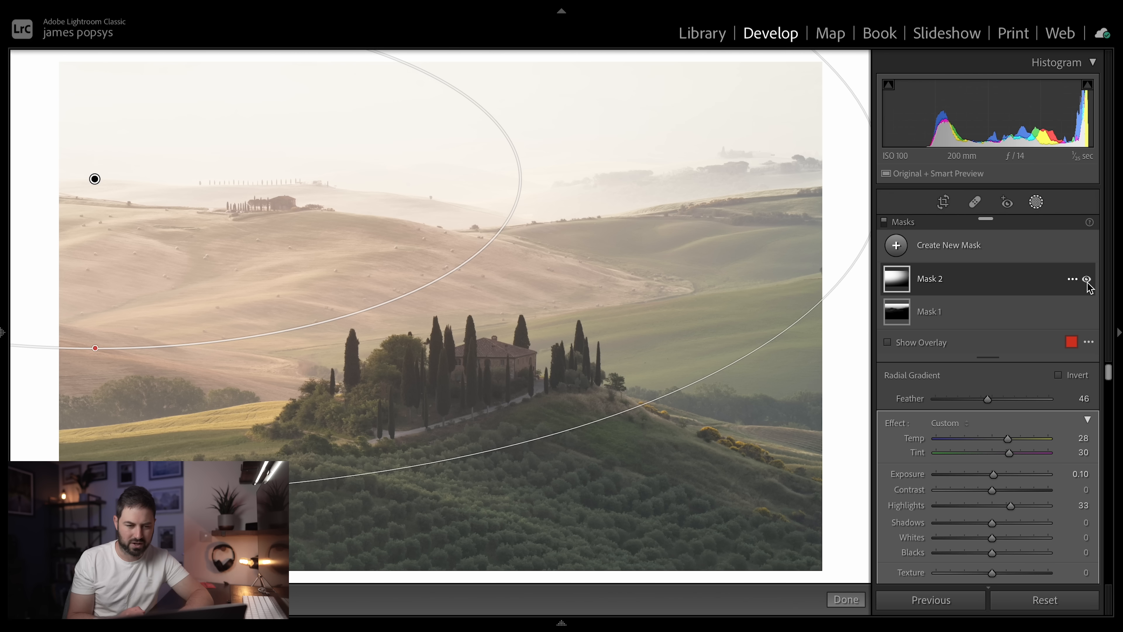
# - Compare the photo with the radial gradient Mask 2 hidden and shown
pyautogui.click(1086, 280)
pyautogui.click(1087, 280)
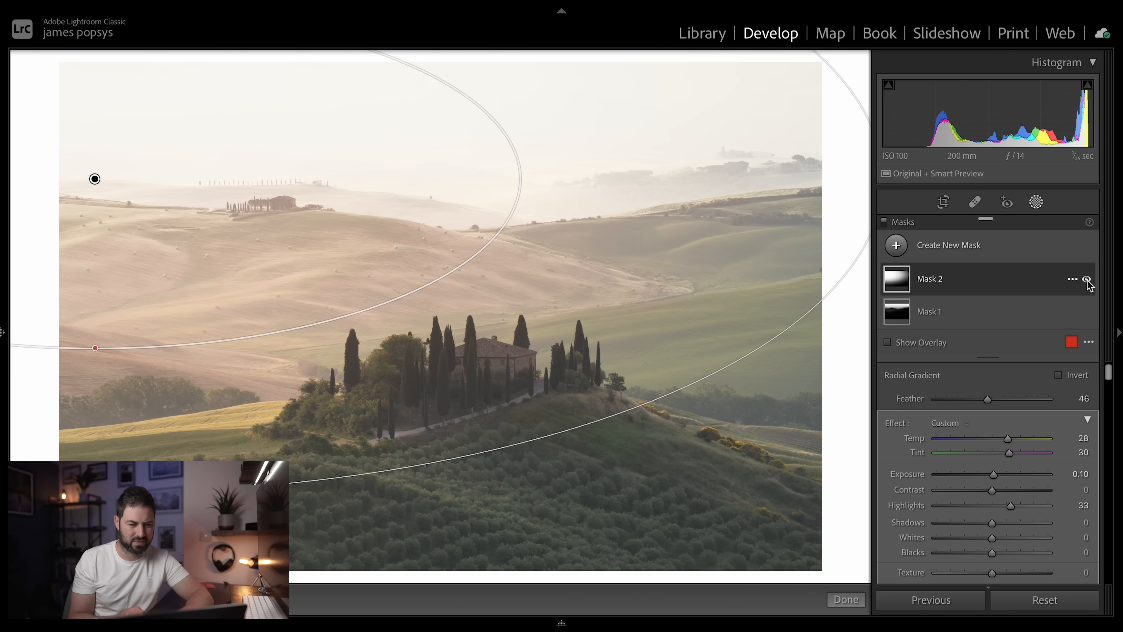
pyautogui.click(845, 599)
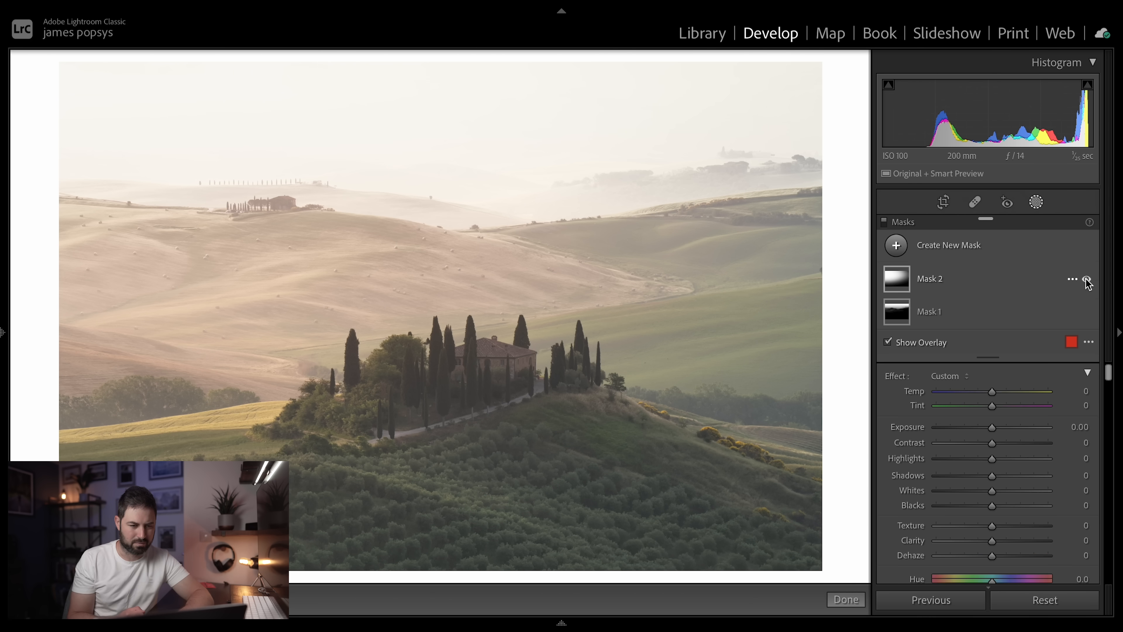
pyautogui.click(1086, 280)
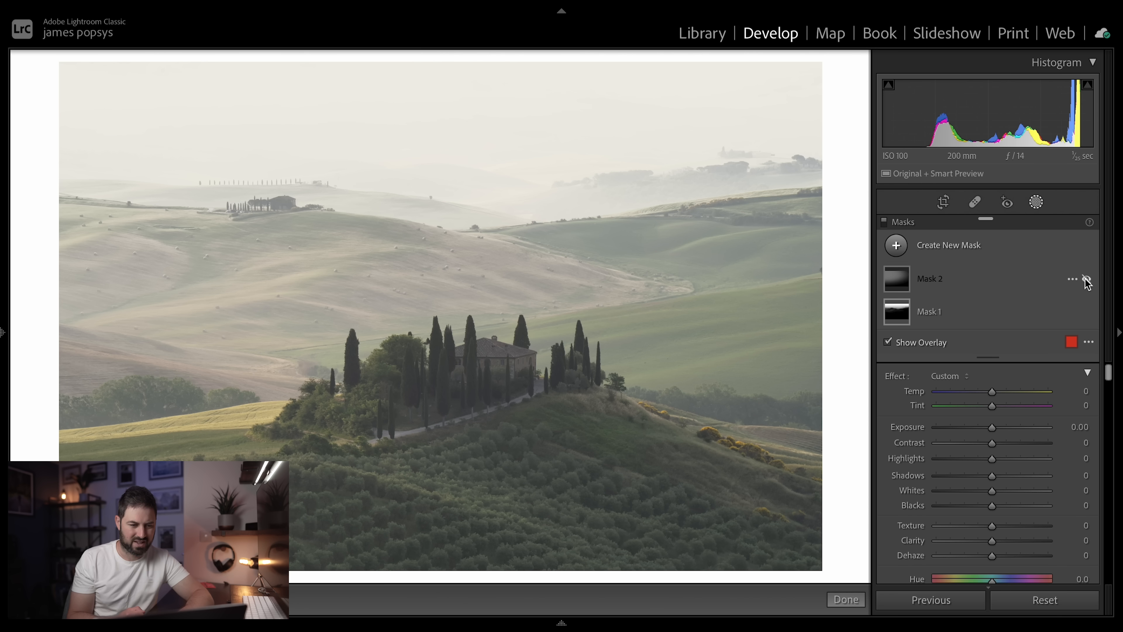
pyautogui.click(1086, 280)
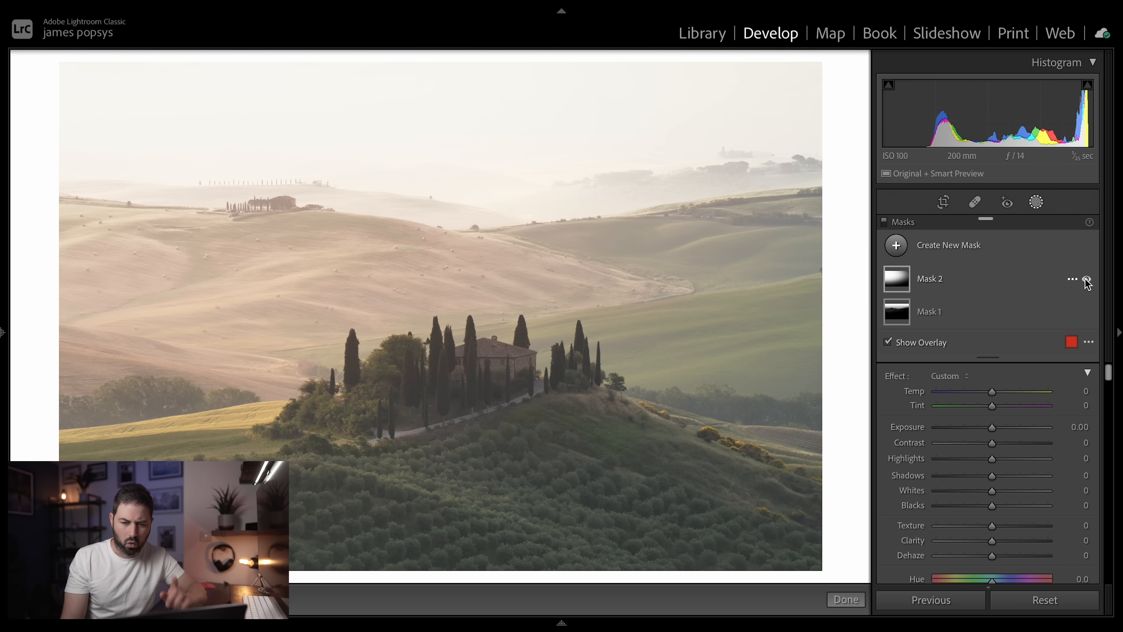
# - Create a new luminance range mask sampled from the dark trees below the villa
pyautogui.click(896, 246)
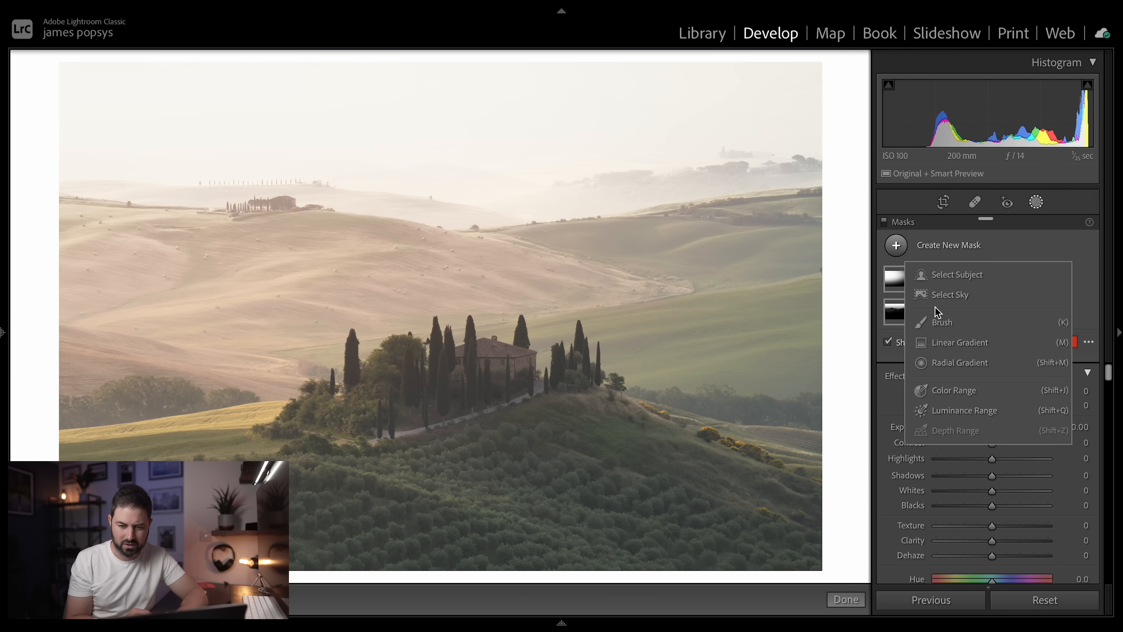
pyautogui.click(954, 411)
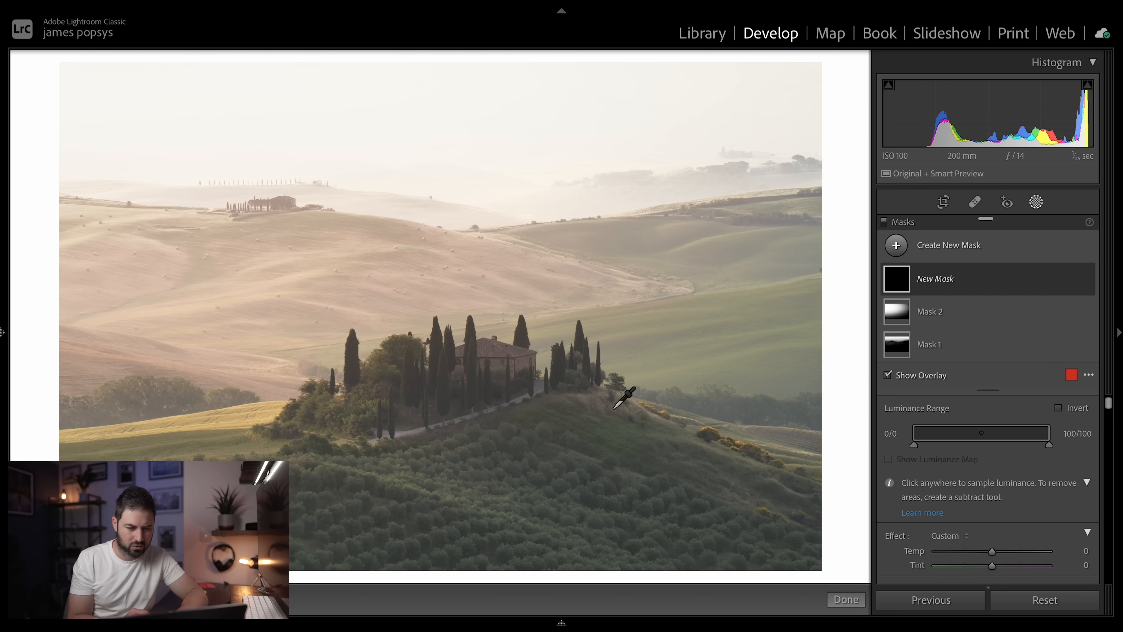
pyautogui.click(458, 403)
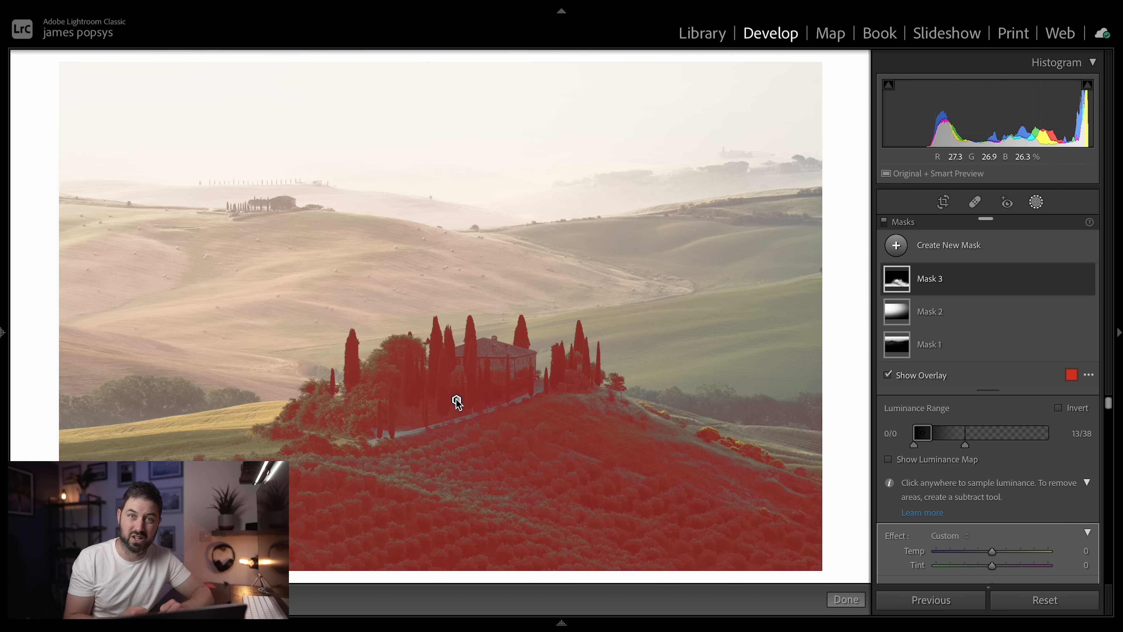
# - Set Blacks to -28 and Dehaze to 10 for the dark foreground mask, and raise its Saturation slightly
pyautogui.scroll(-3, 947, 522)
pyautogui.scroll(1, 947, 522)
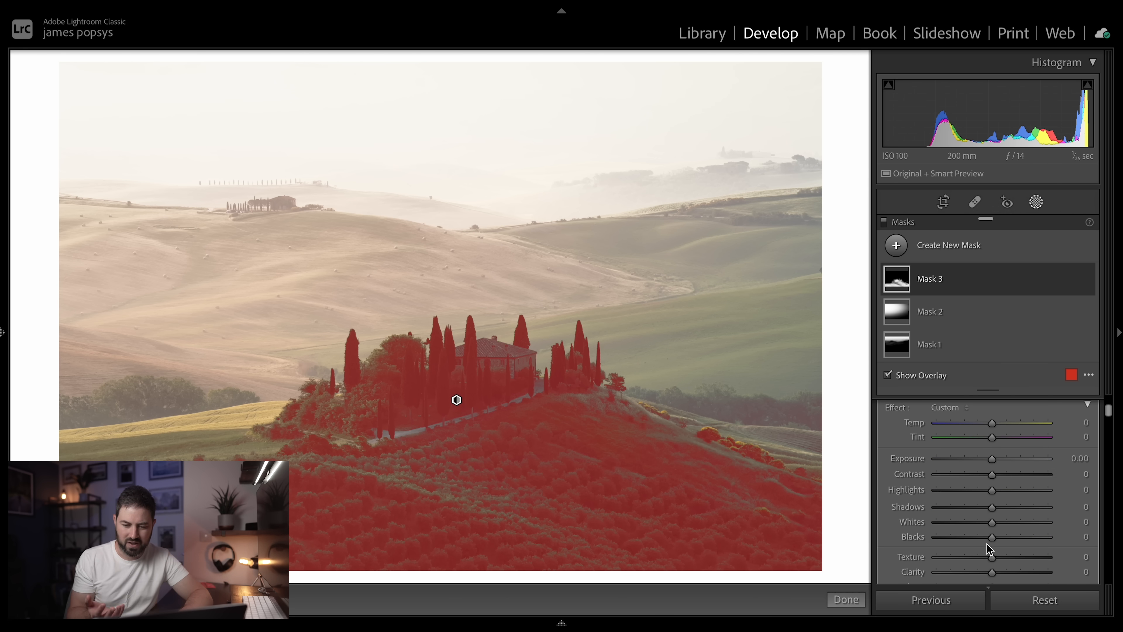
pyautogui.press('o')
pyautogui.moveTo(991, 539); pyautogui.dragTo(974, 540)
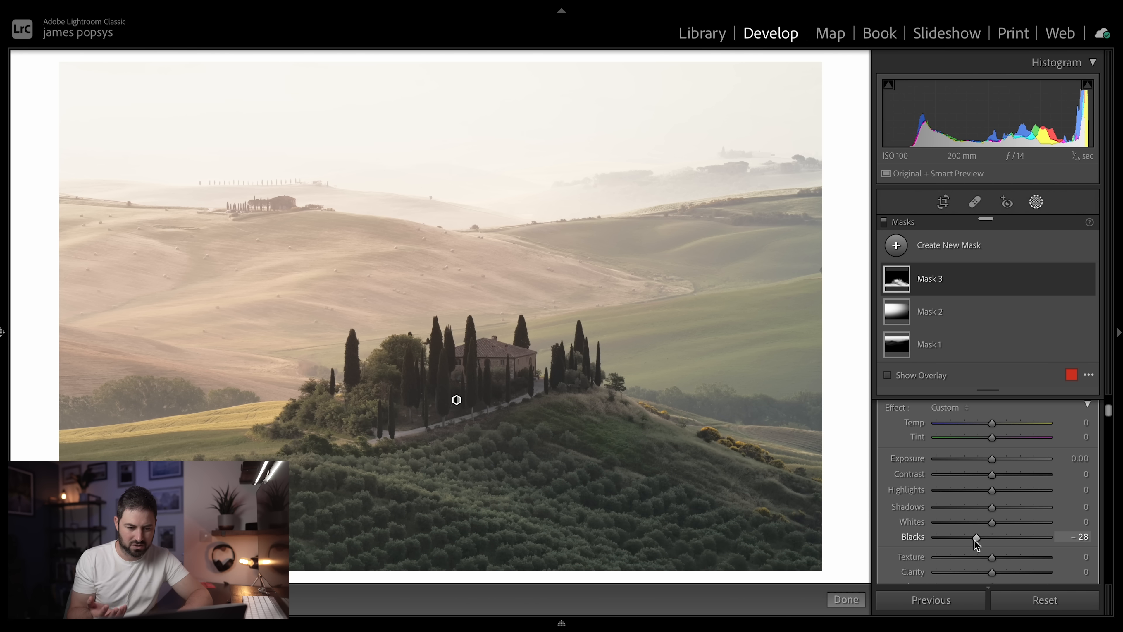
pyautogui.scroll(-3, 980, 523)
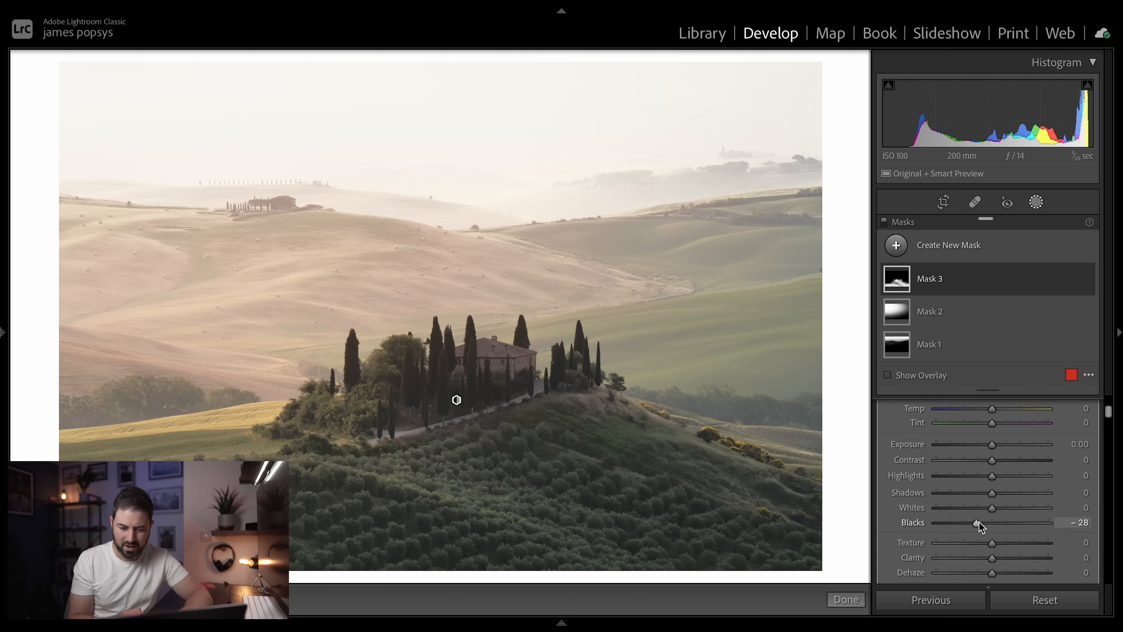
pyautogui.moveTo(991, 557); pyautogui.dragTo(997, 558)
pyautogui.scroll(-10, 975, 531)
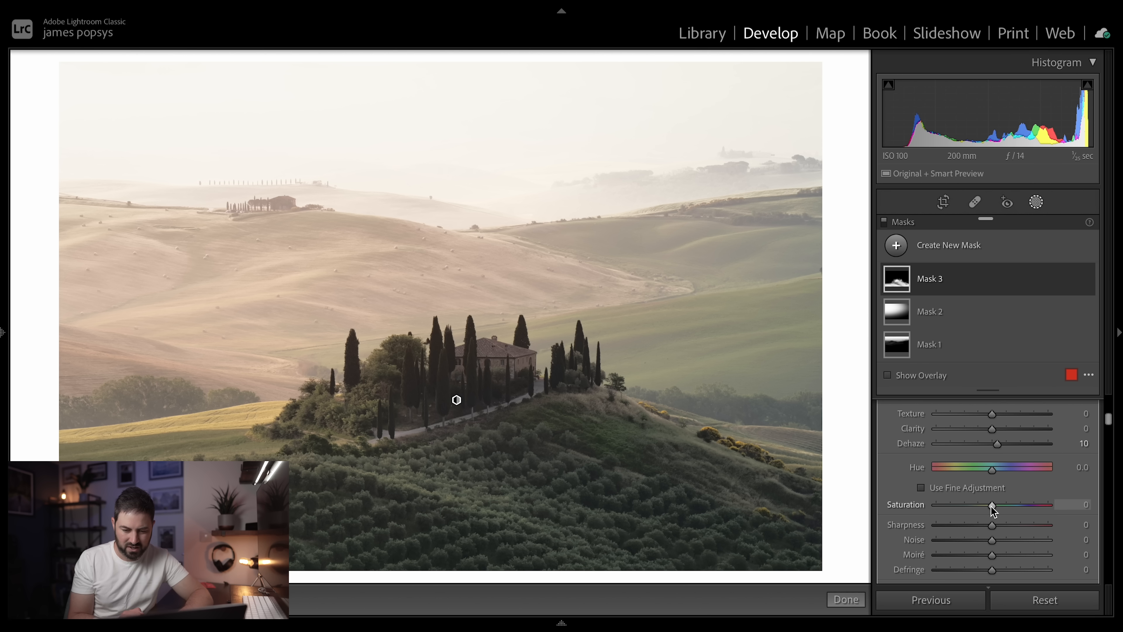
pyautogui.moveTo(991, 506)
pyautogui.mouseDown()
pyautogui.moveTo(1016, 511)
pyautogui.moveTo(999, 510)
pyautogui.mouseUp()
pyautogui.scroll(5, 999, 509)
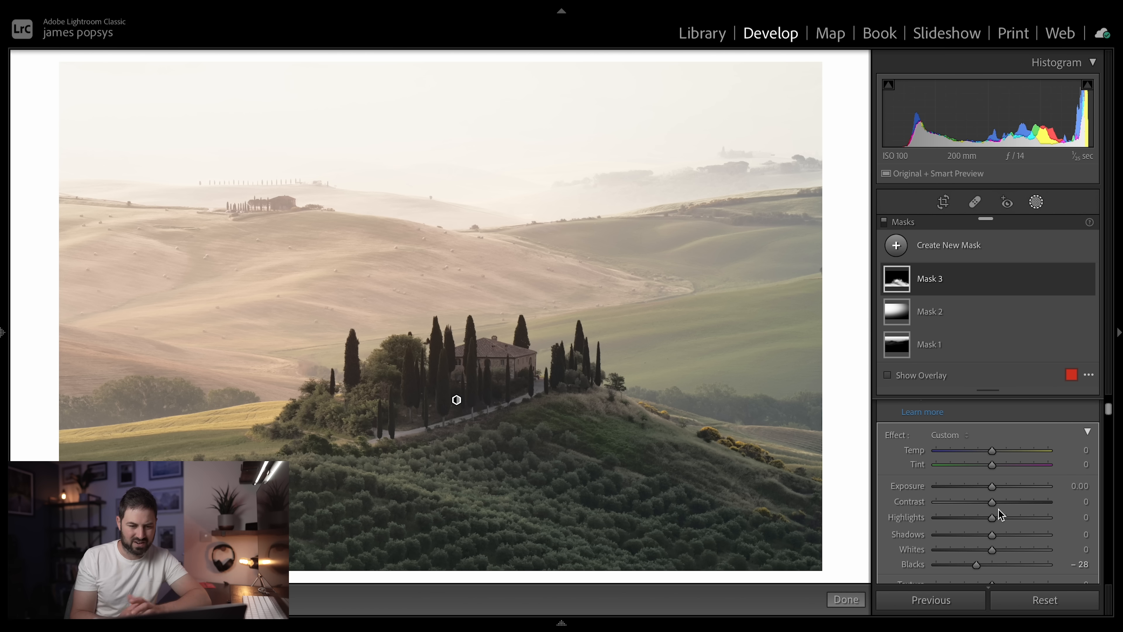
pyautogui.click(846, 599)
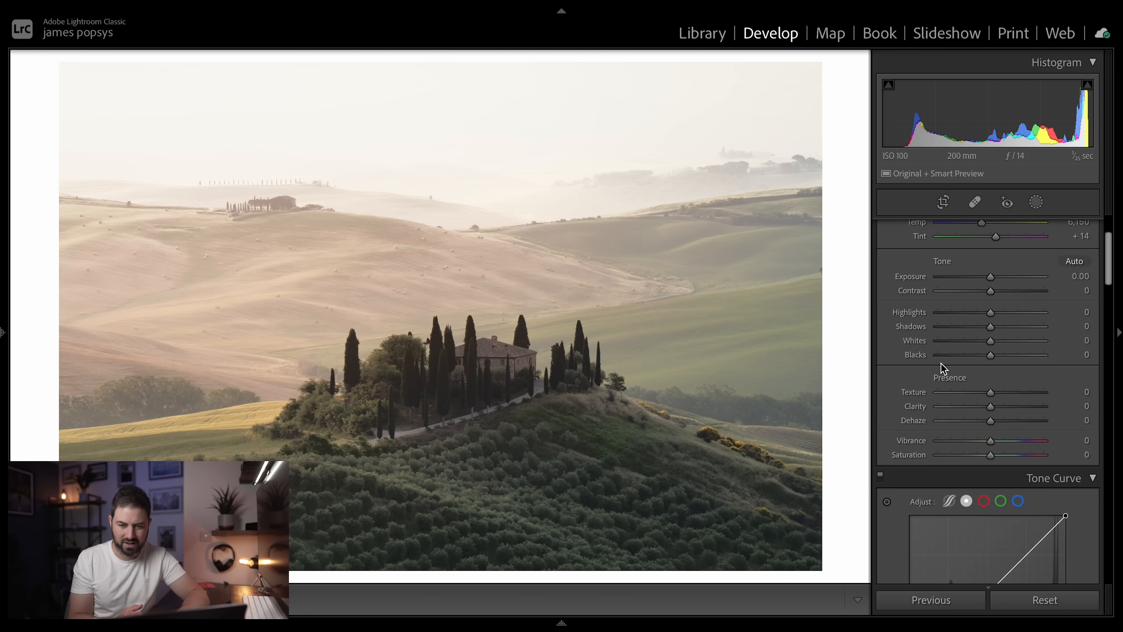
# - Compare the photo with all three masks turned off and on
pyautogui.click(1036, 201)
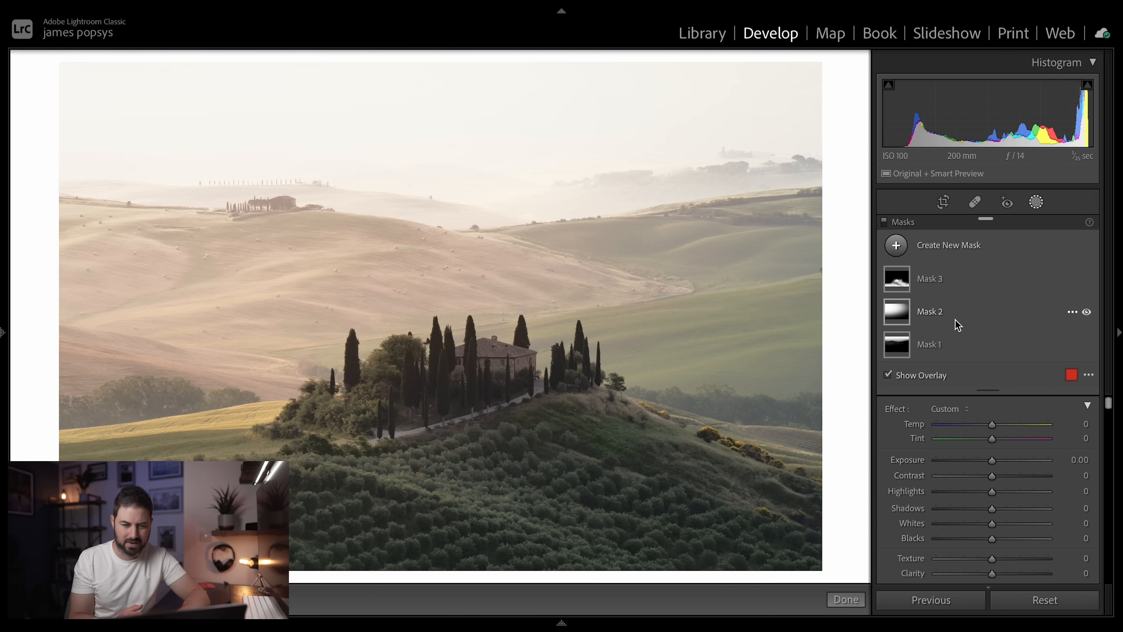
pyautogui.click(884, 224)
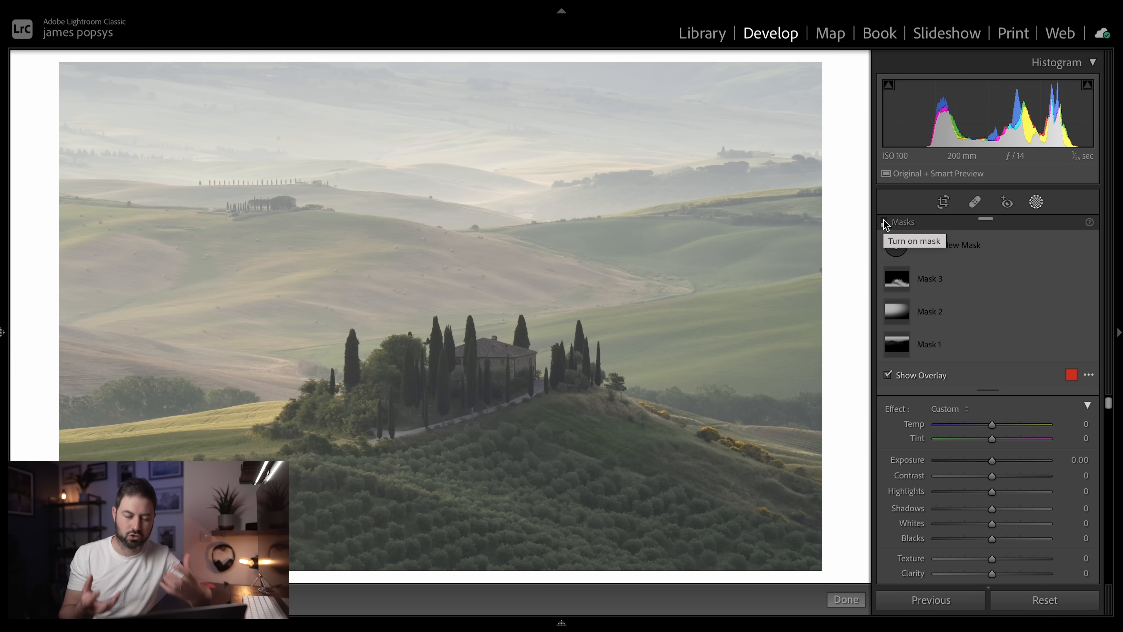
pyautogui.click(884, 223)
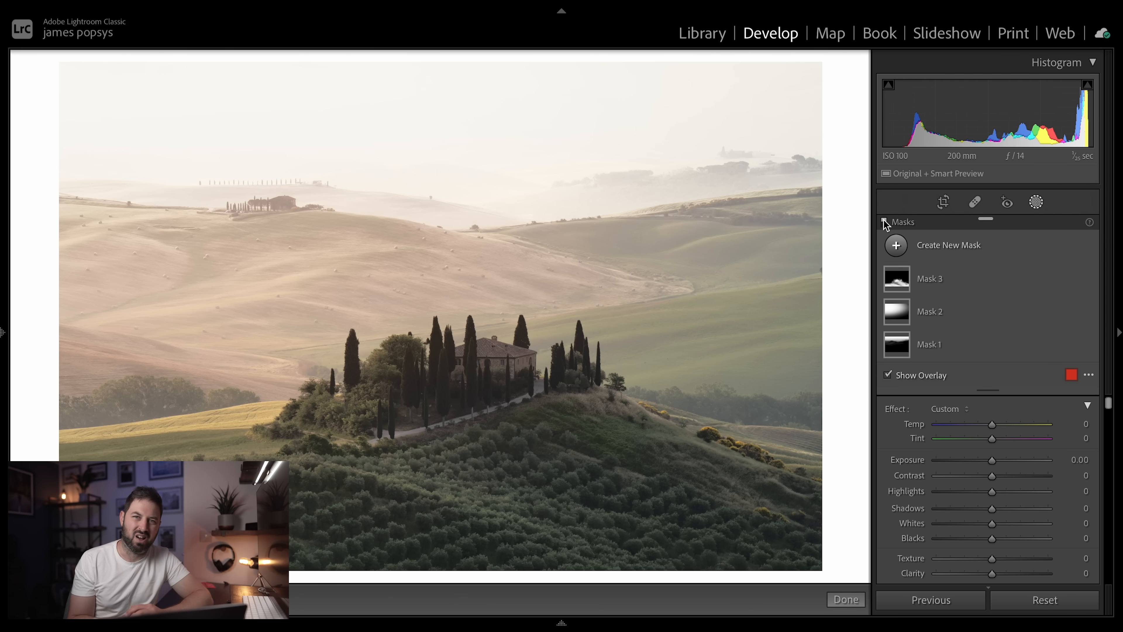
pyautogui.click(1036, 203)
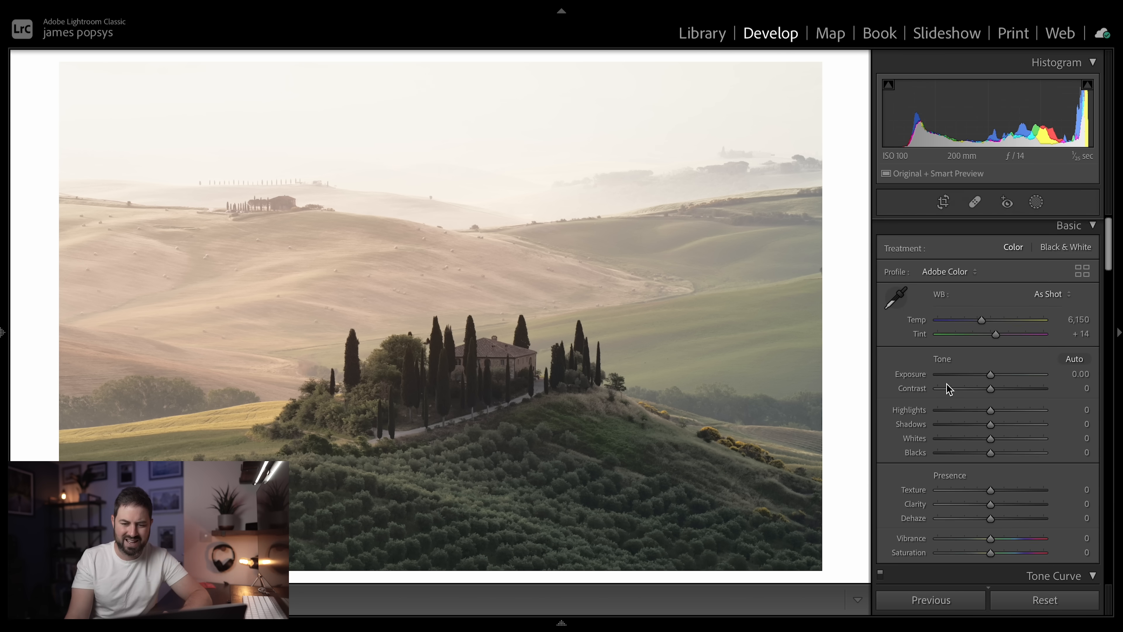
# - Adjust the whole photo's tone with Exposure +0.15, Highlights -73, Shadows +32 and Blacks -18
pyautogui.scroll(-1, 947, 387)
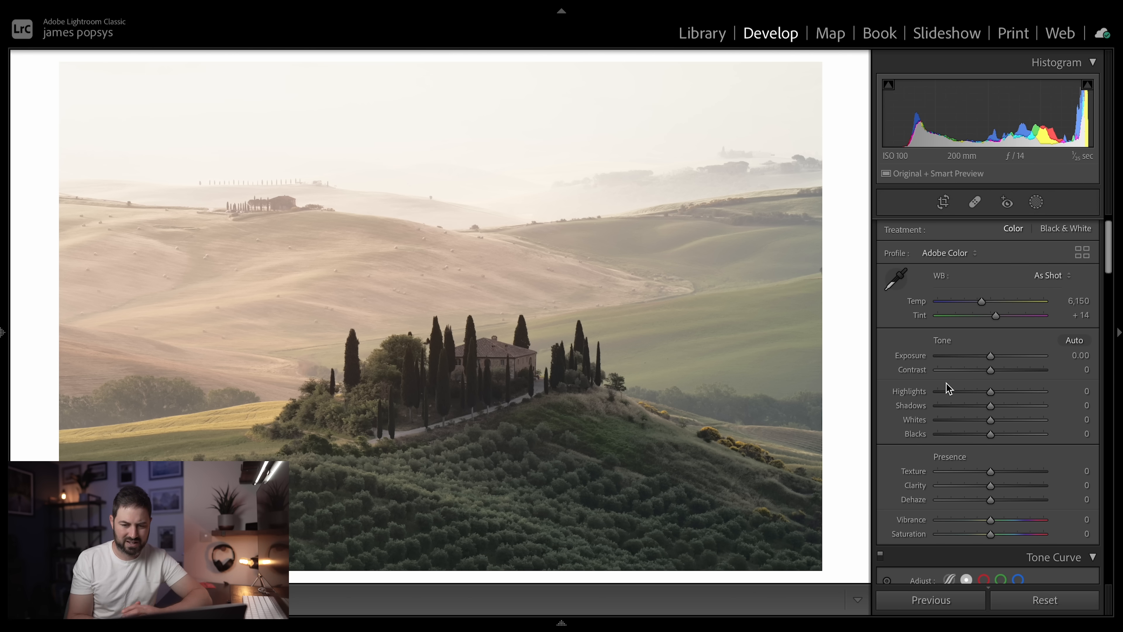
pyautogui.moveTo(991, 357); pyautogui.dragTo(993, 360)
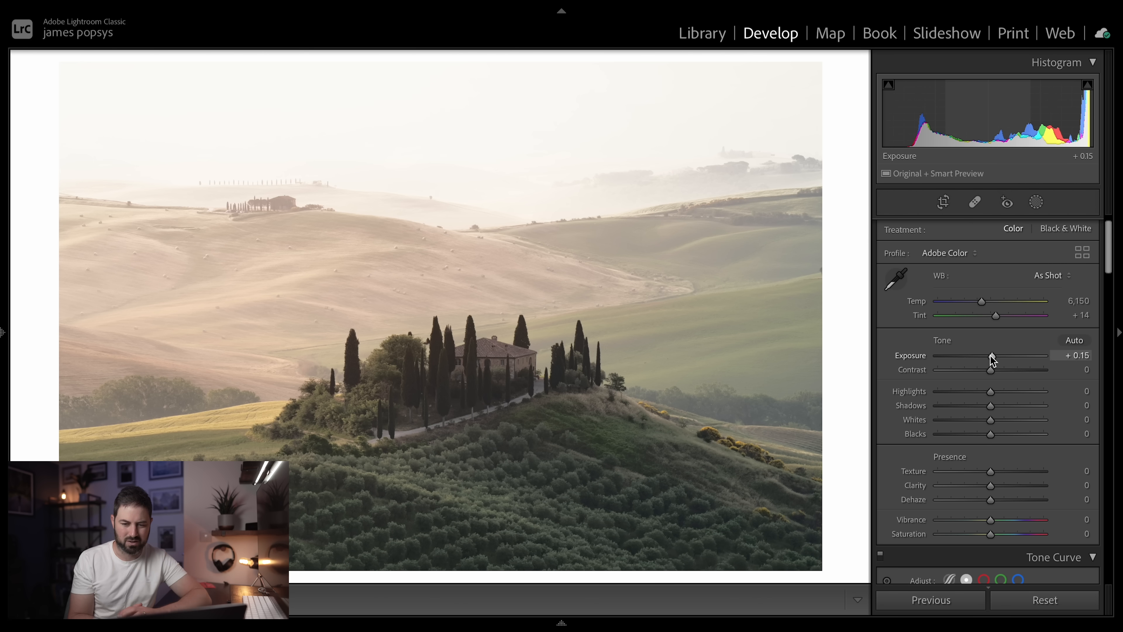
pyautogui.moveTo(990, 393); pyautogui.dragTo(1007, 410)
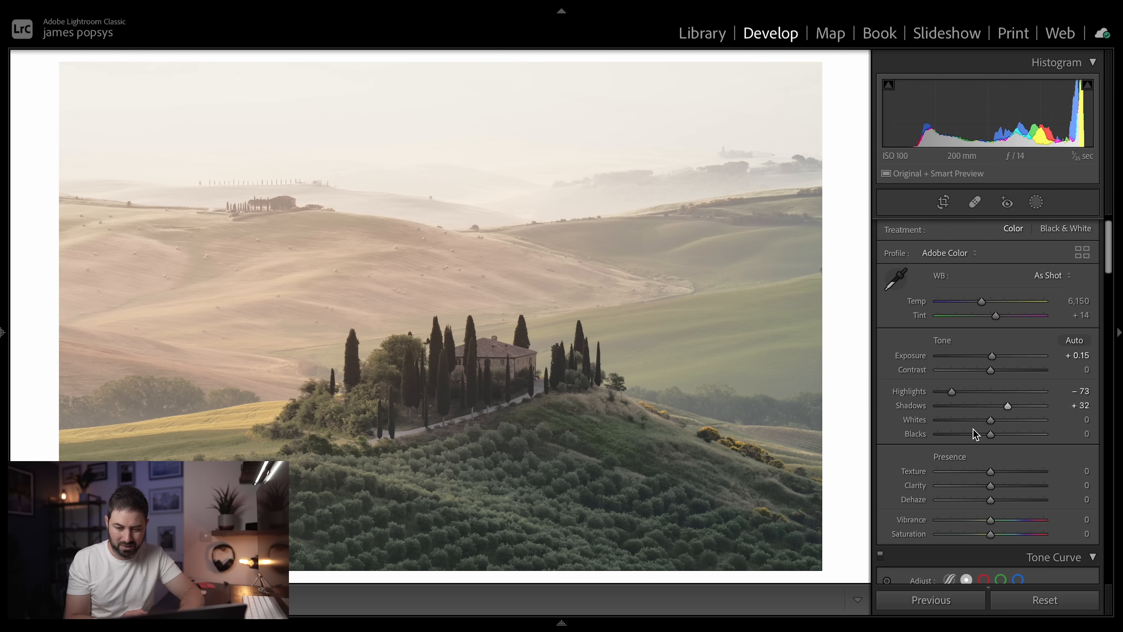
pyautogui.moveTo(988, 435); pyautogui.dragTo(978, 436)
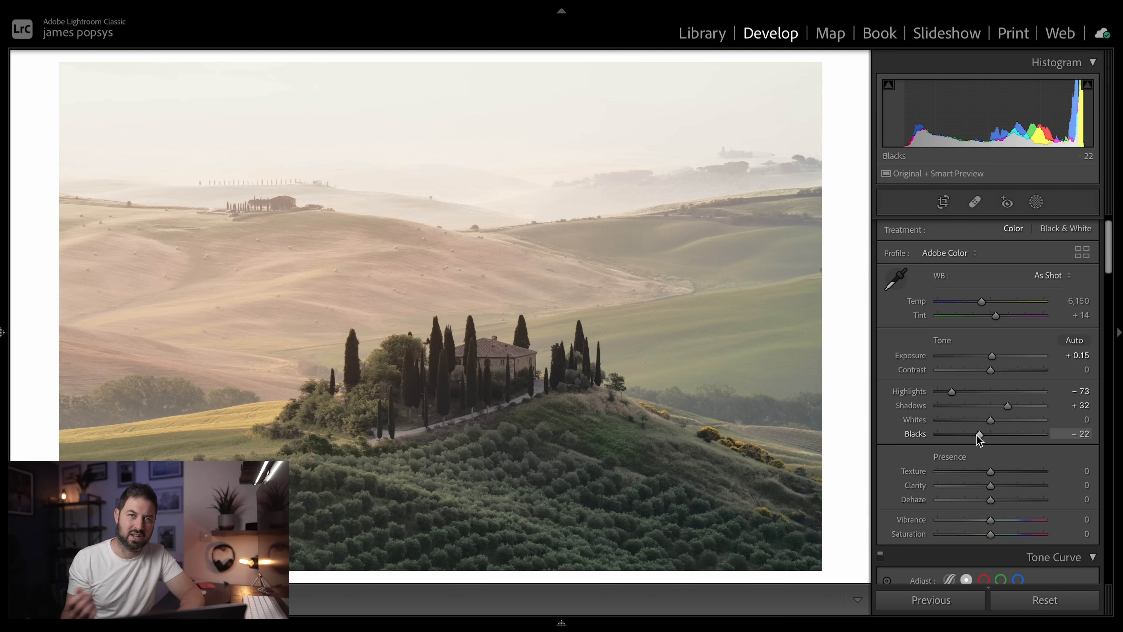
pyautogui.moveTo(978, 437); pyautogui.dragTo(981, 438)
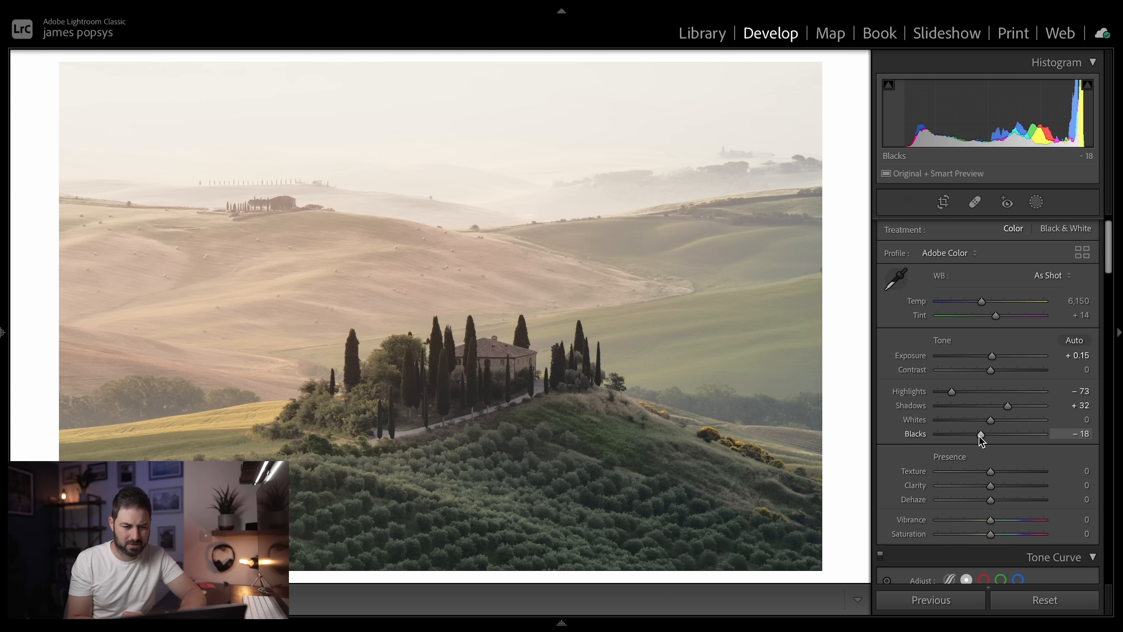
# - Soften the whole photo with Texture -6 and Clarity -13, and set Vibrance to +1
pyautogui.scroll(-3, 979, 436)
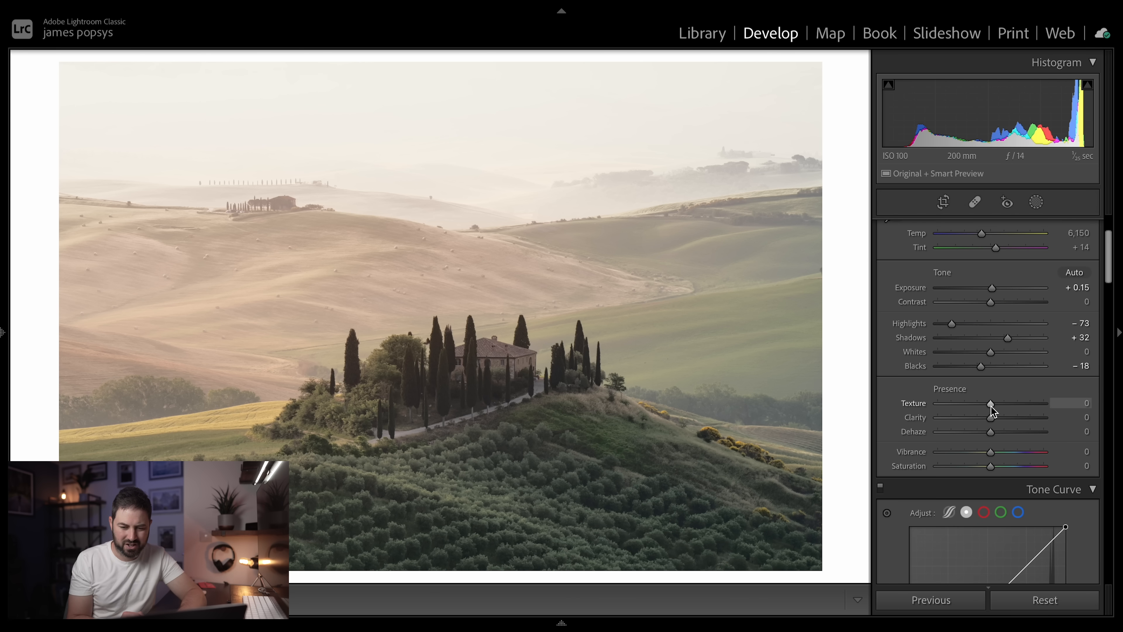
pyautogui.moveTo(990, 406); pyautogui.dragTo(987, 406)
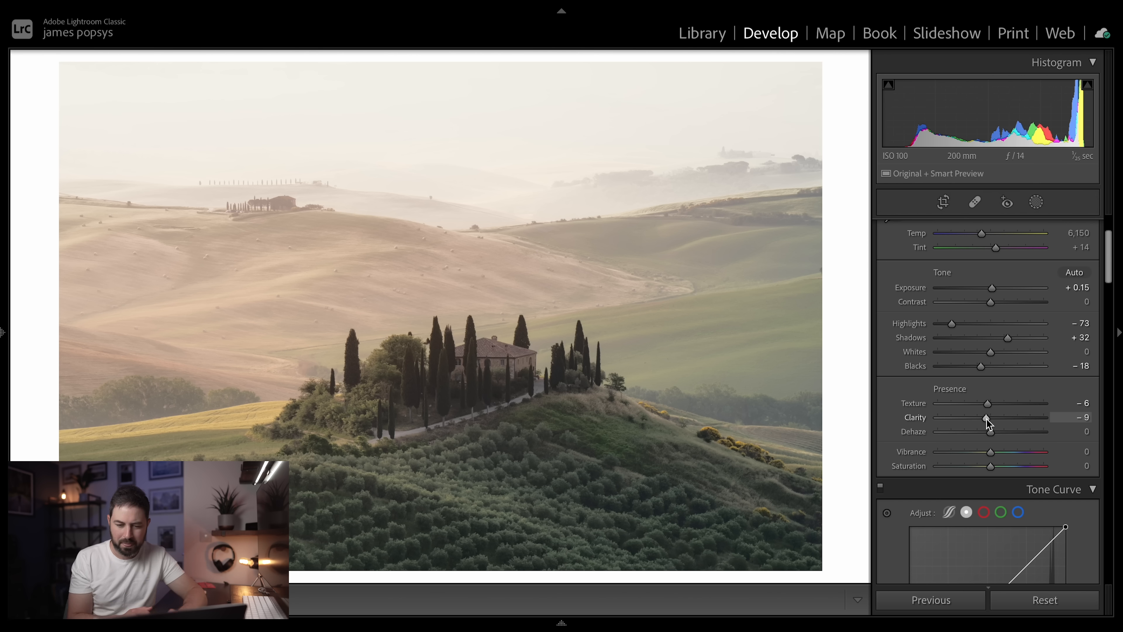
pyautogui.moveTo(986, 420); pyautogui.dragTo(1017, 427)
pyautogui.scroll(-2, 984, 420)
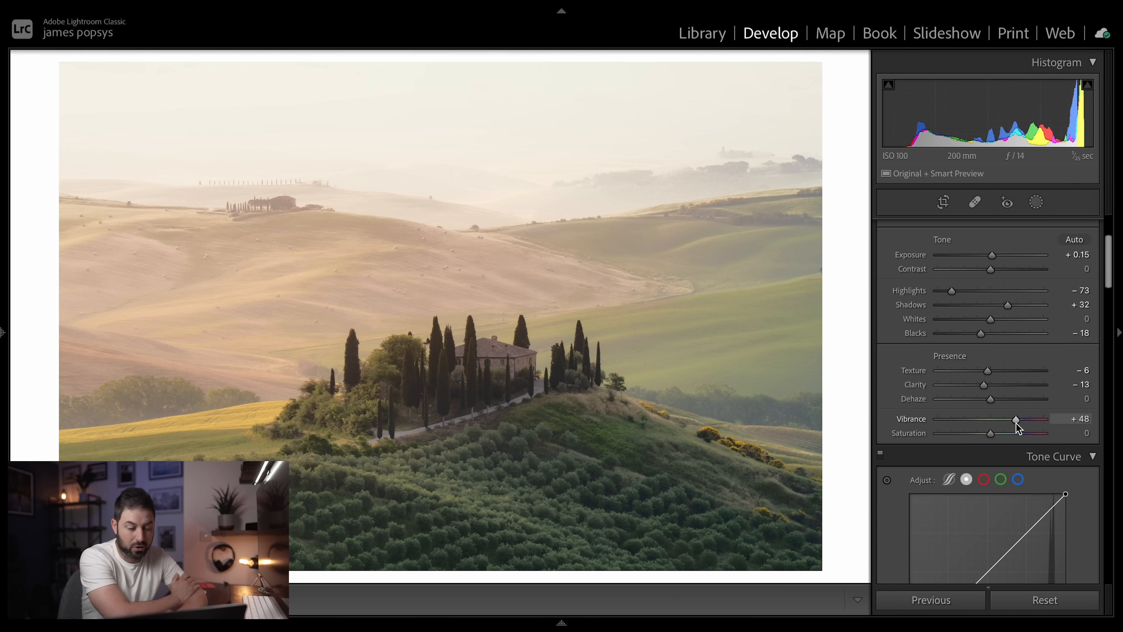
pyautogui.moveTo(1016, 426); pyautogui.dragTo(1020, 427)
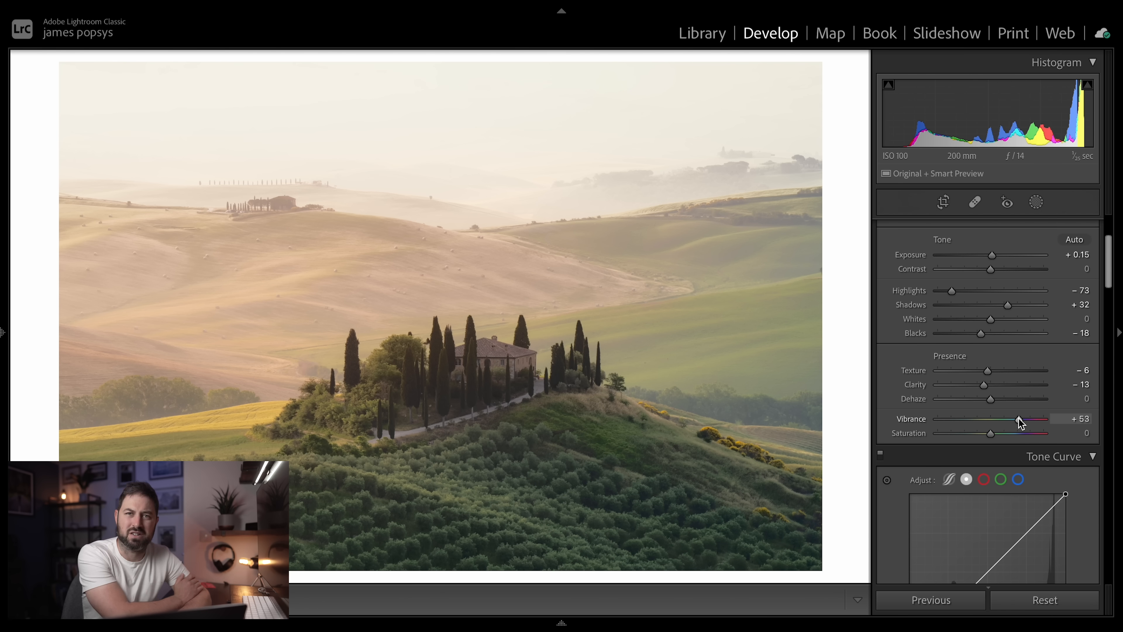
pyautogui.moveTo(1000, 355); pyautogui.dragTo(991, 355)
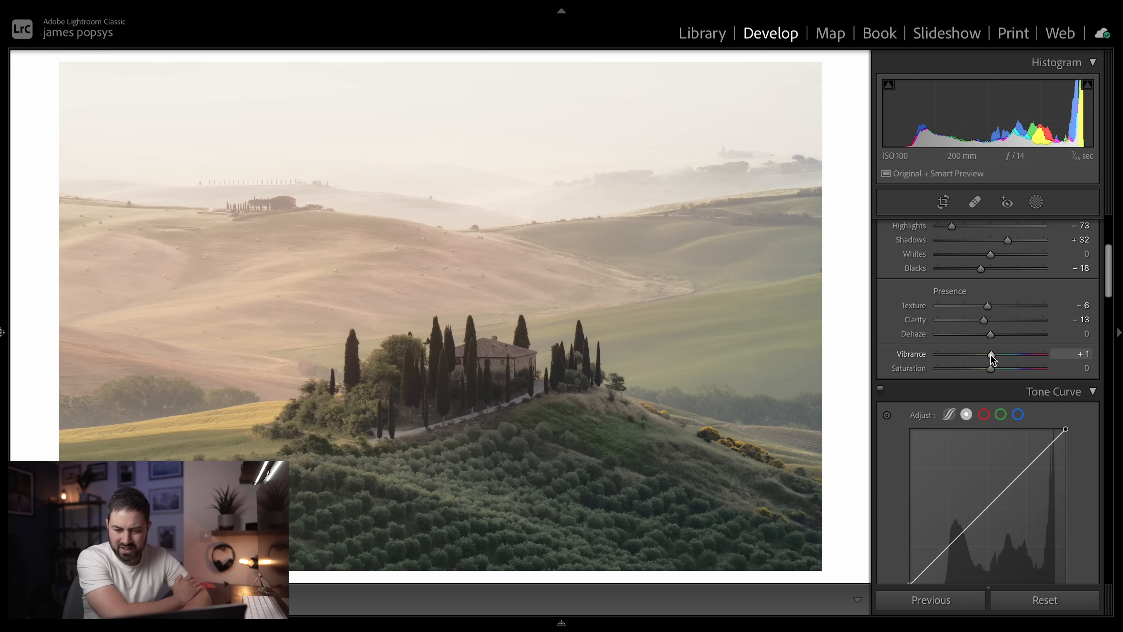
# - Add shadow, midtone and highlight points to the main RGB tone curve and raise the highlight point slightly
pyautogui.scroll(-2, 990, 355)
pyautogui.scroll(-2, 990, 355)
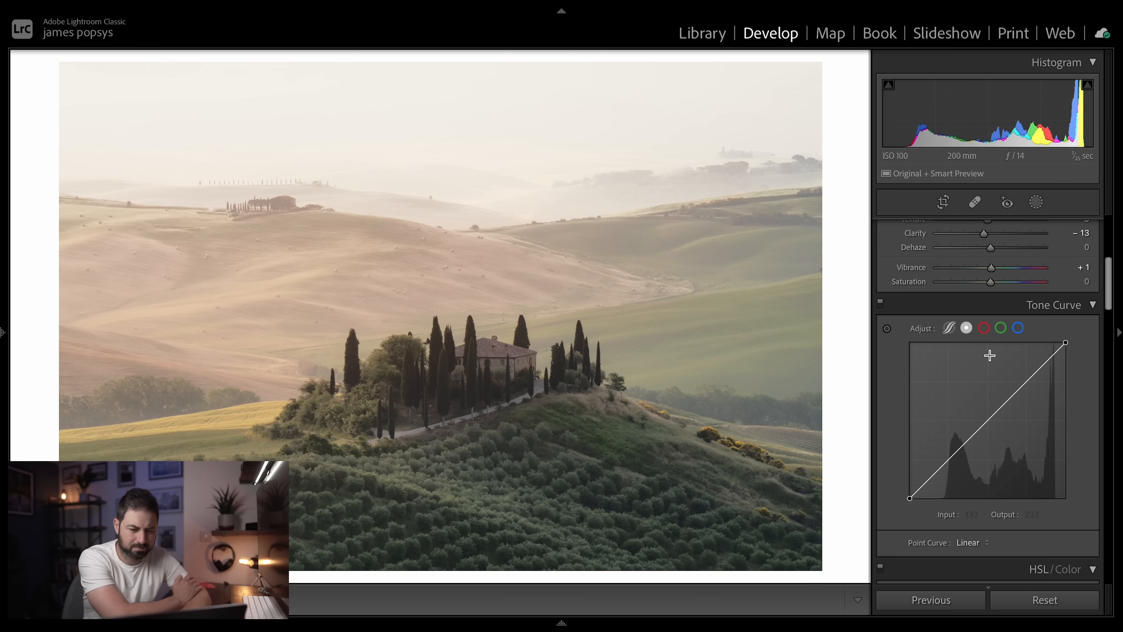
pyautogui.scroll(1, 989, 356)
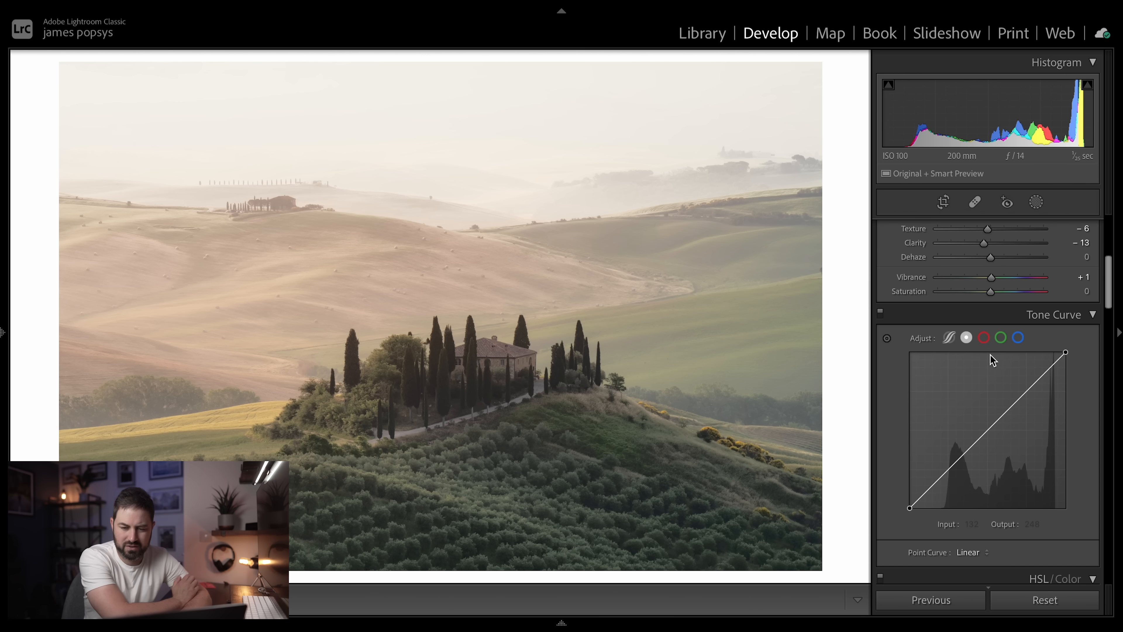
pyautogui.click(946, 472)
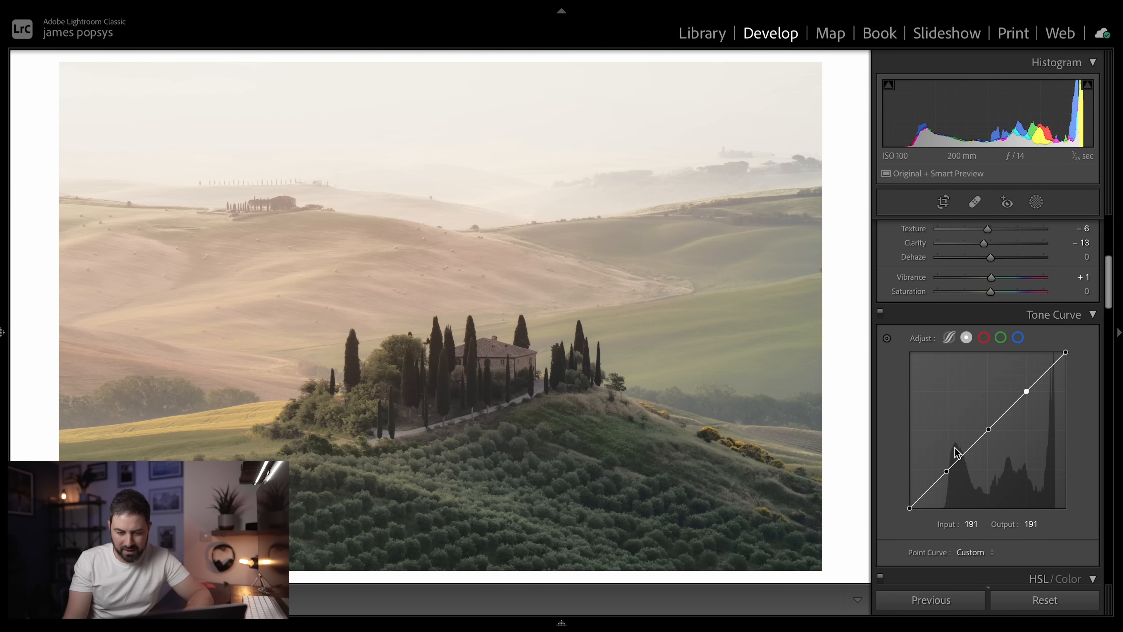
pyautogui.moveTo(948, 476)
pyautogui.mouseDown()
pyautogui.moveTo(956, 487)
pyautogui.moveTo(934, 459)
pyautogui.moveTo(945, 471)
pyautogui.mouseUp()
pyautogui.moveTo(1028, 390)
pyautogui.mouseDown()
pyautogui.moveTo(1036, 402)
pyautogui.moveTo(1017, 384)
pyautogui.mouseUp()
pyautogui.click(1040, 375)
pyautogui.click(1006, 412)
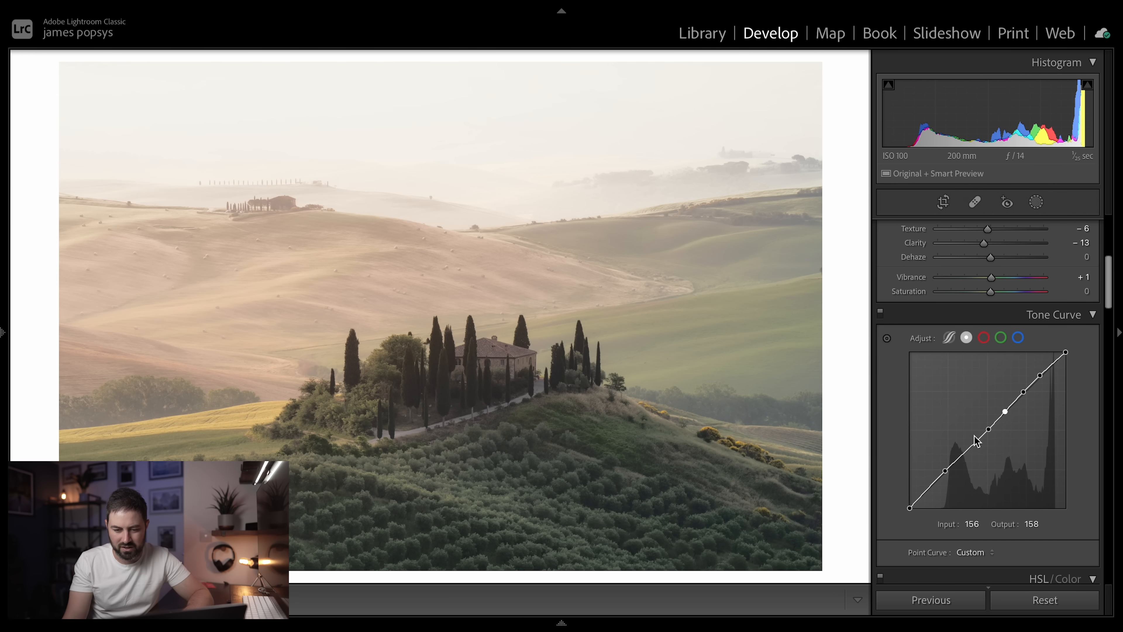
pyautogui.click(967, 446)
pyautogui.click(930, 488)
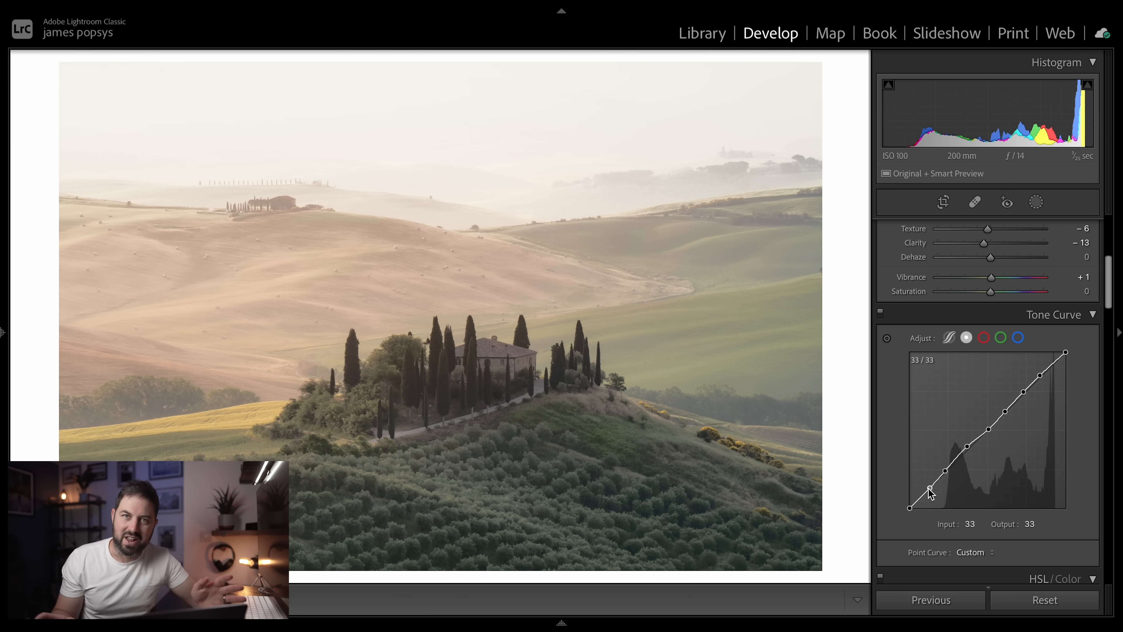
pyautogui.hotkey('ctrl', 'z')
pyautogui.hotkey('ctrl', 'z')
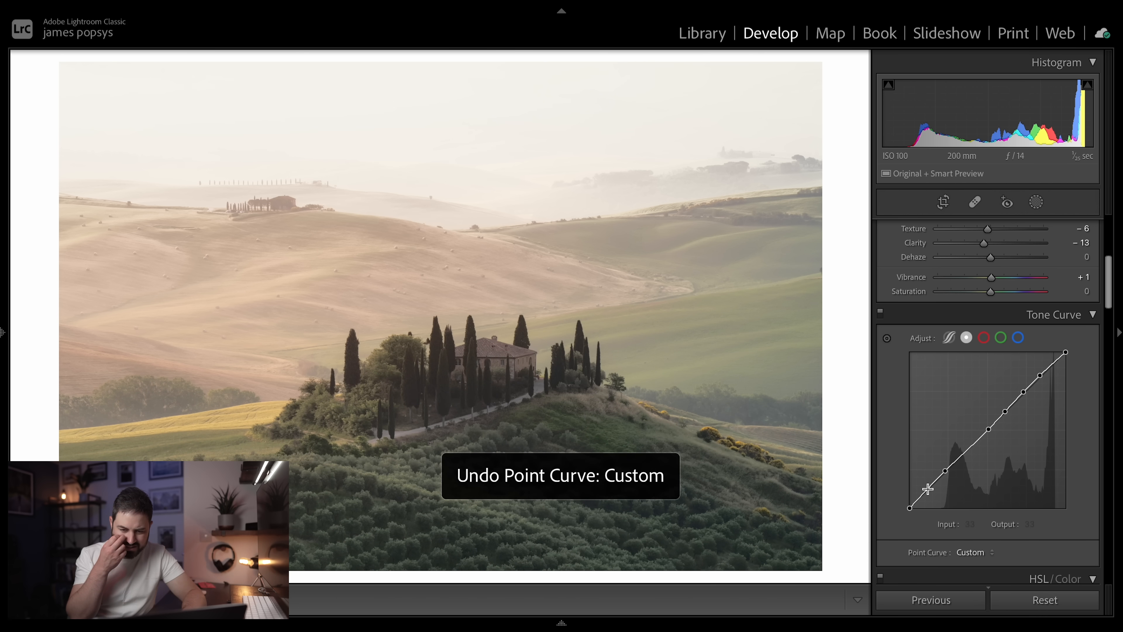
pyautogui.hotkey('ctrl', 'z')
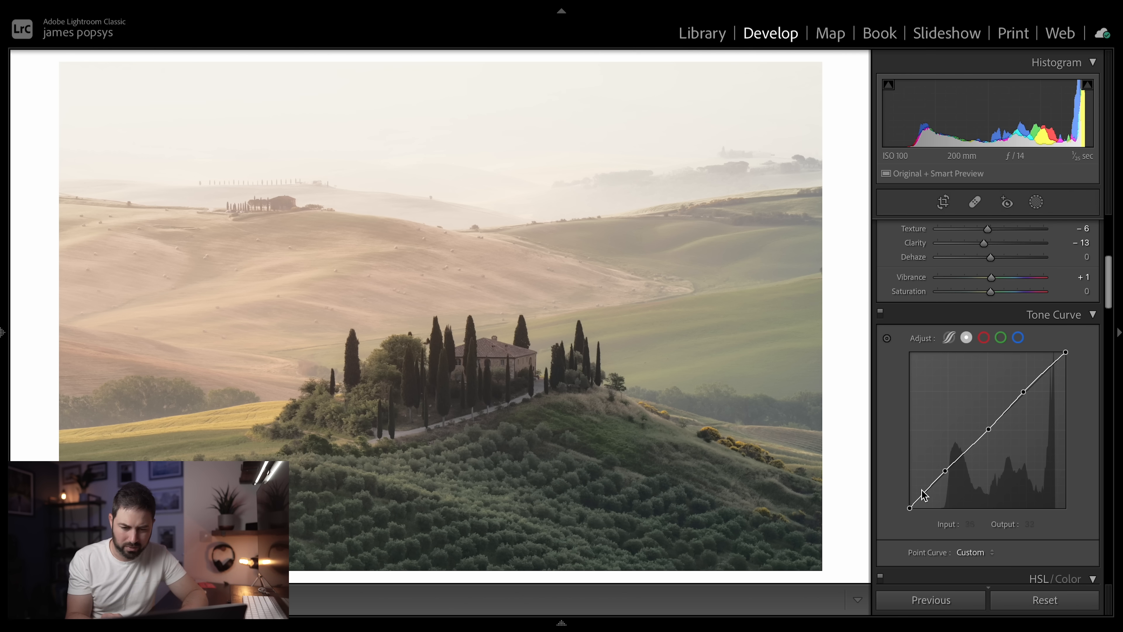
# - Lift the black point of the main RGB tone curve to an output of 34 for faded shadows
pyautogui.moveTo(909, 509); pyautogui.dragTo(895, 486)
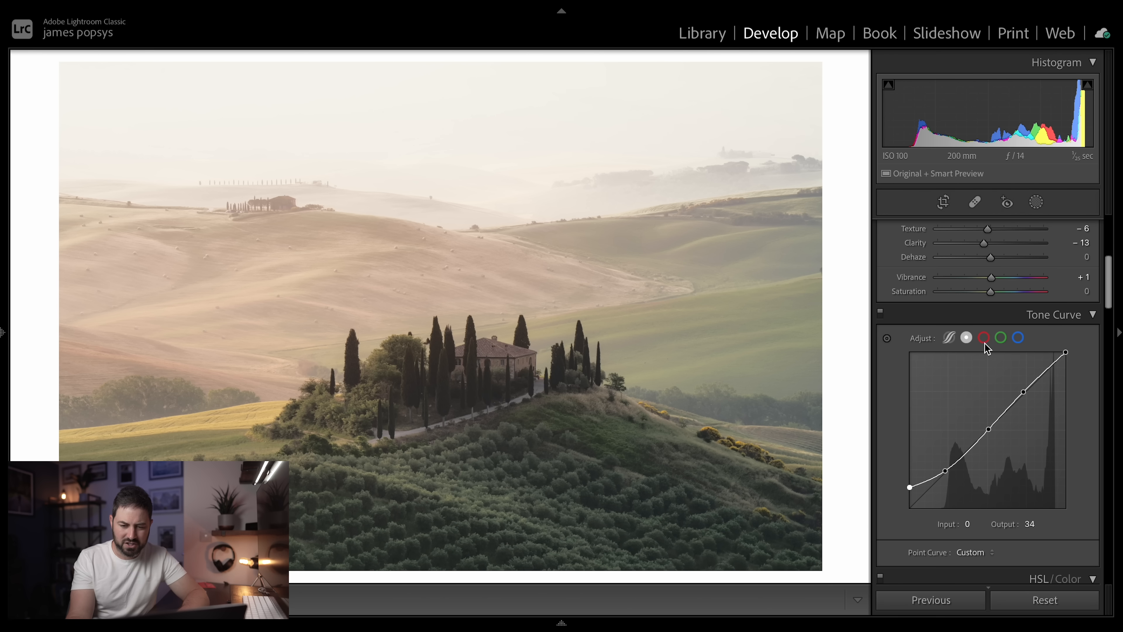
# - Add shadow, midtone and highlight points to the blue channel's tone curve, with the shadow point at 59 and the highlight point at 192
pyautogui.click(983, 338)
pyautogui.click(1000, 339)
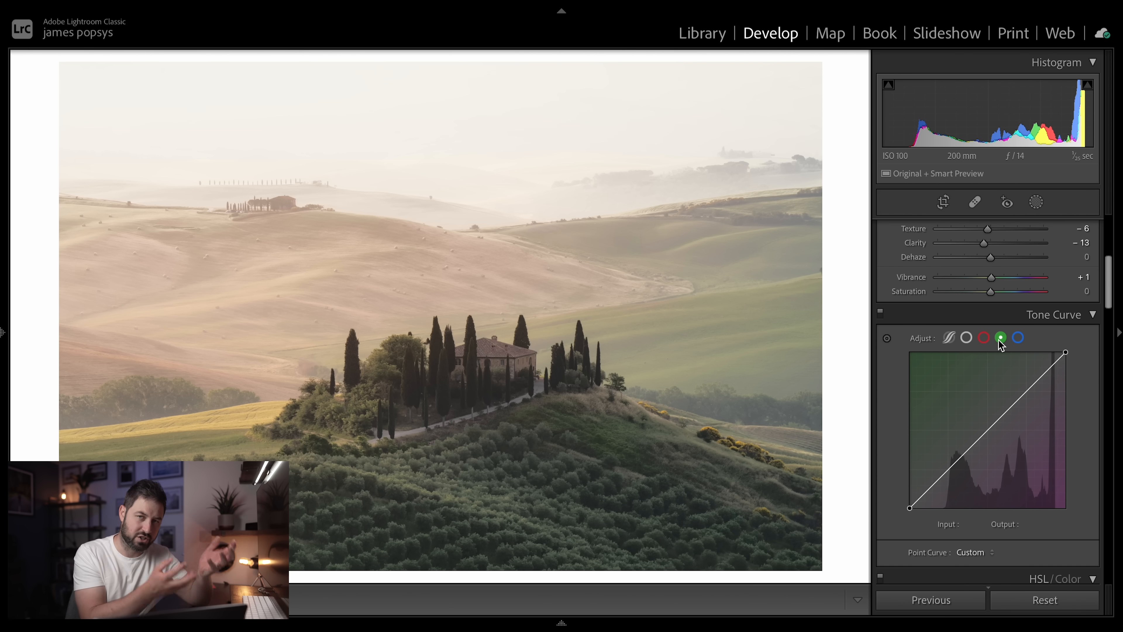
pyautogui.click(1018, 338)
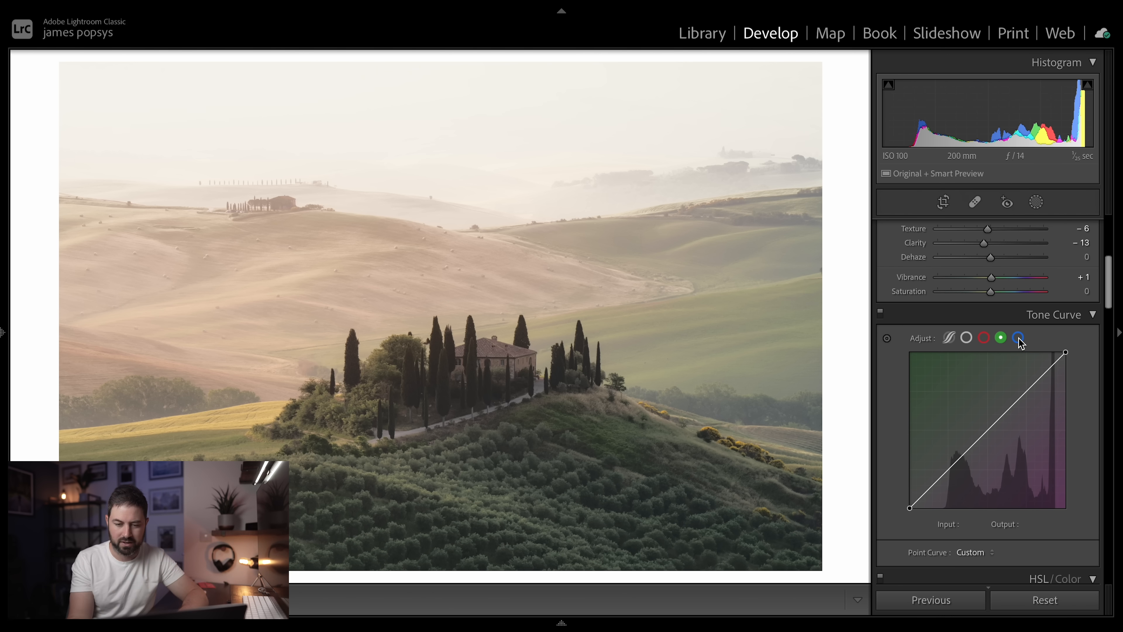
pyautogui.click(945, 472)
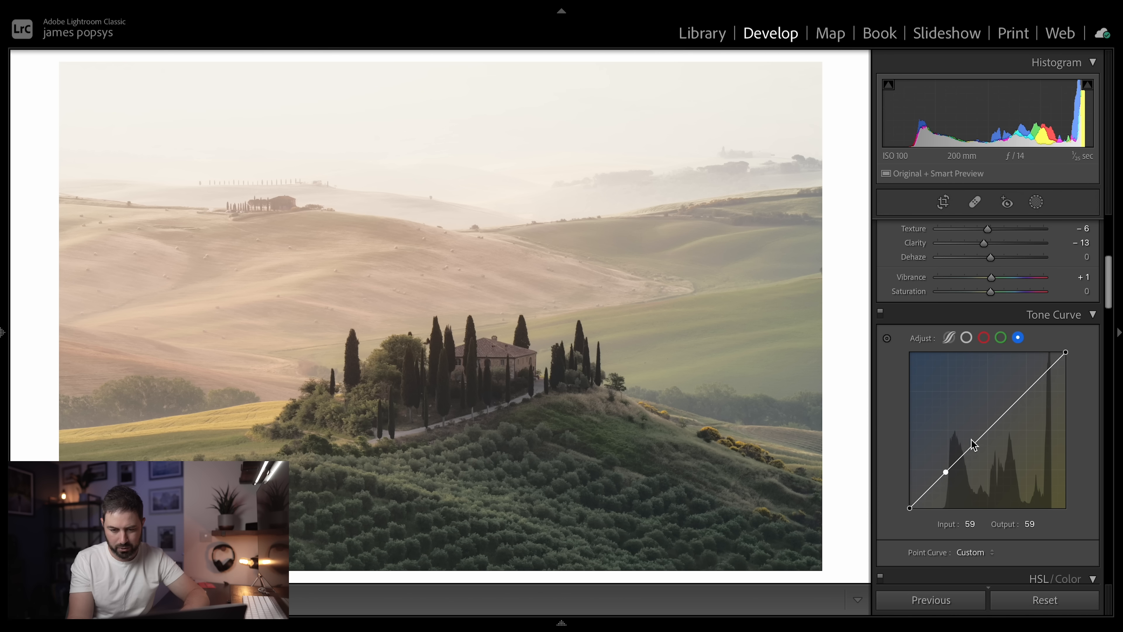
pyautogui.click(985, 432)
pyautogui.click(1027, 392)
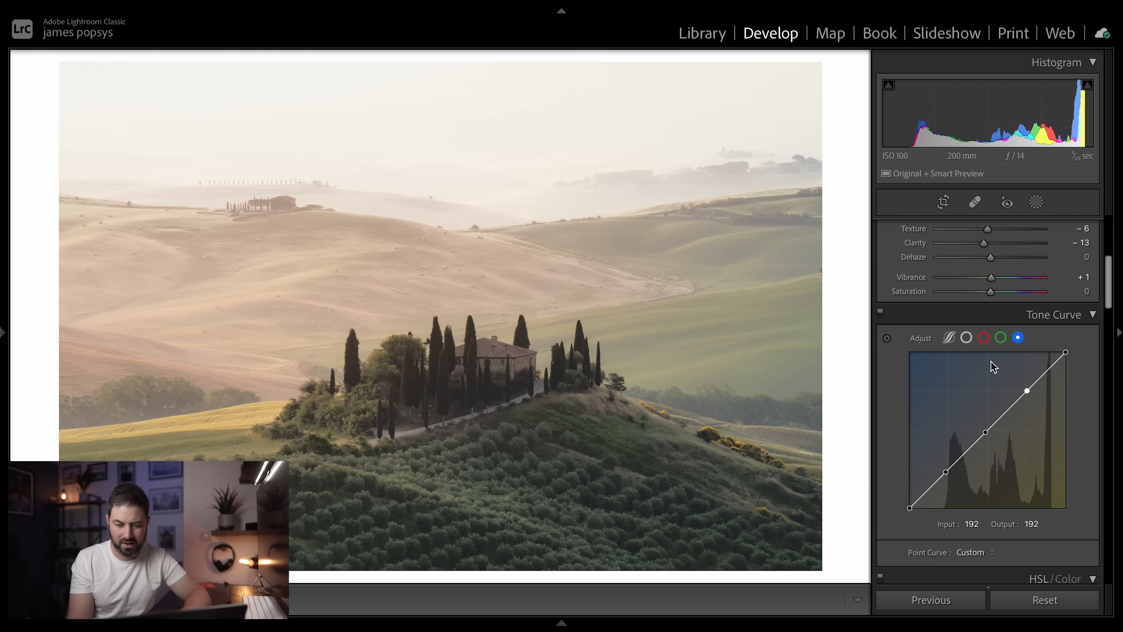
# - Raise the blue curve's shadow point to input 56, output 66, and lower its highlight point to input 195, output 187
pyautogui.click(1001, 338)
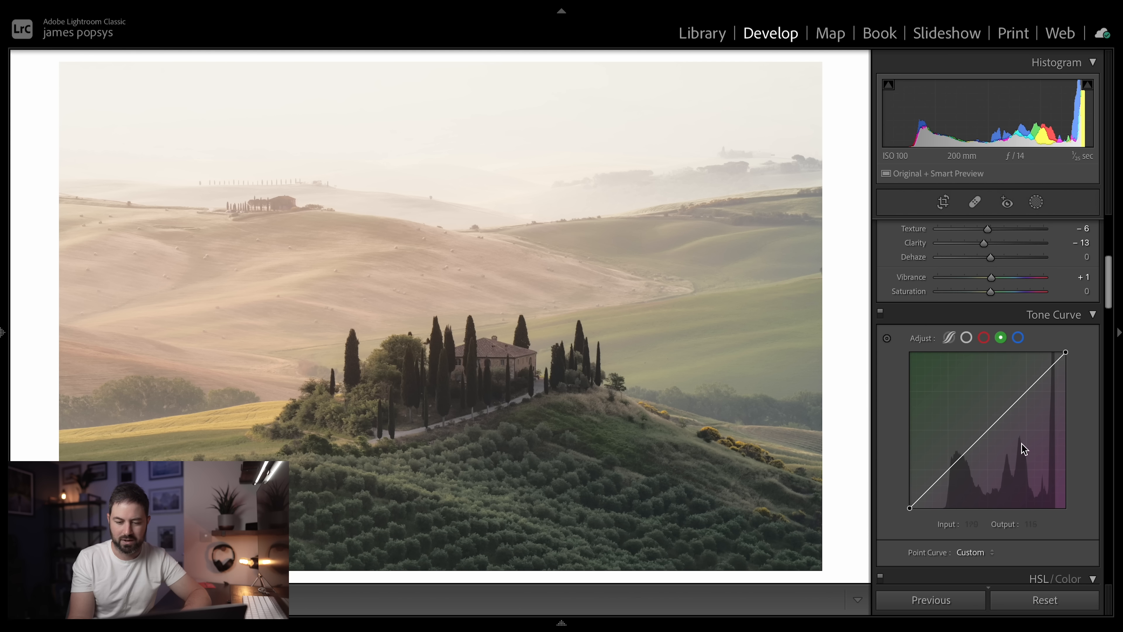
pyautogui.click(984, 337)
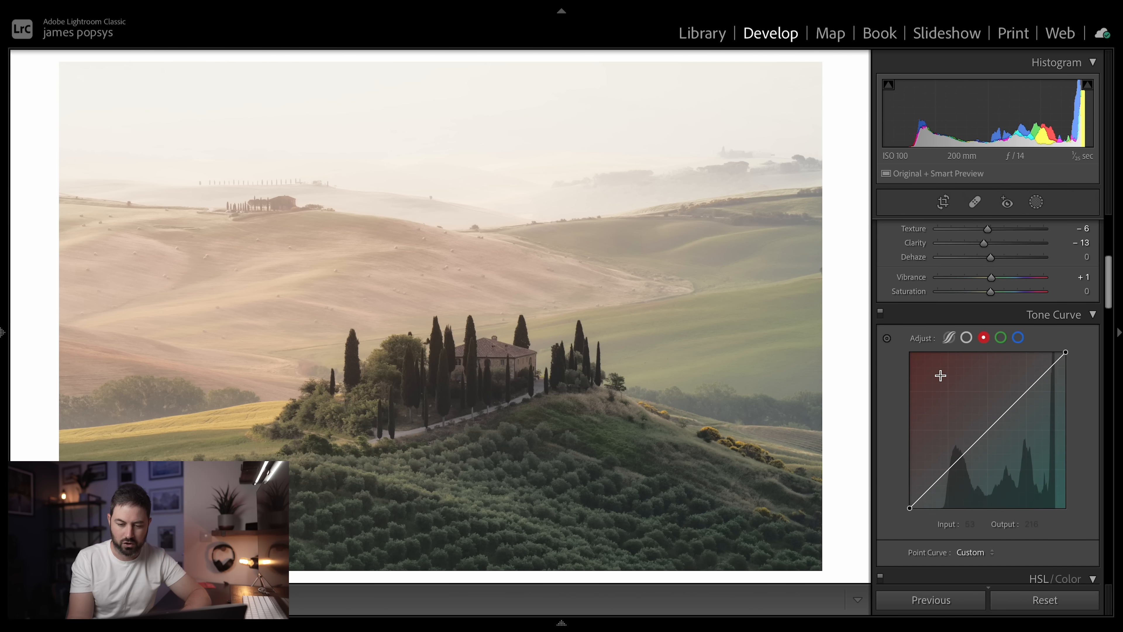
pyautogui.click(1018, 338)
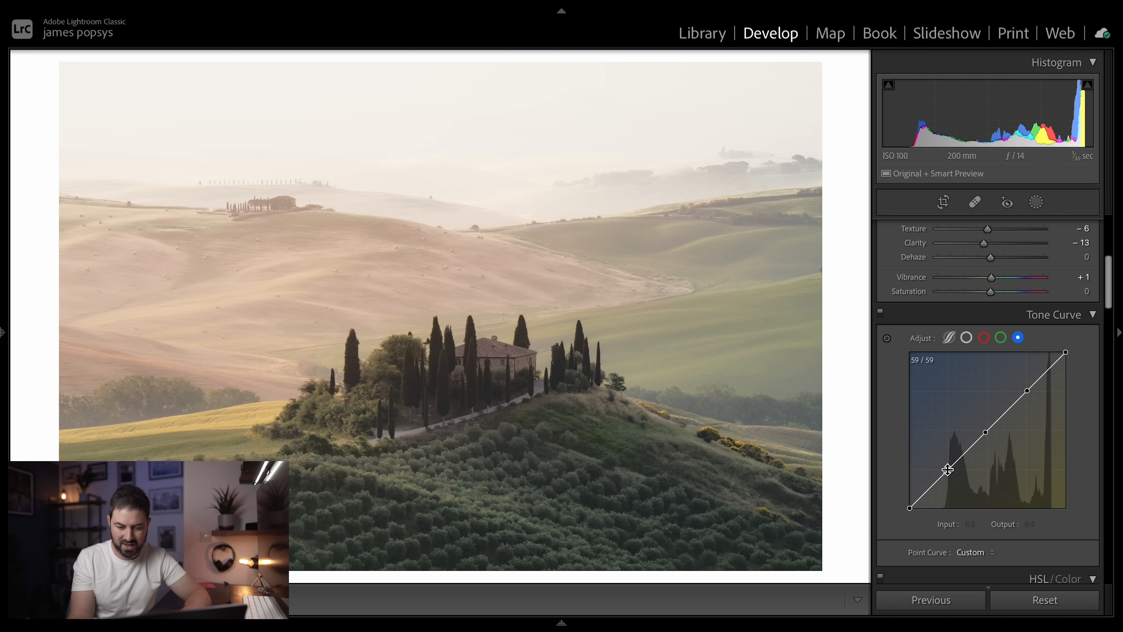
pyautogui.moveTo(948, 469); pyautogui.dragTo(945, 468)
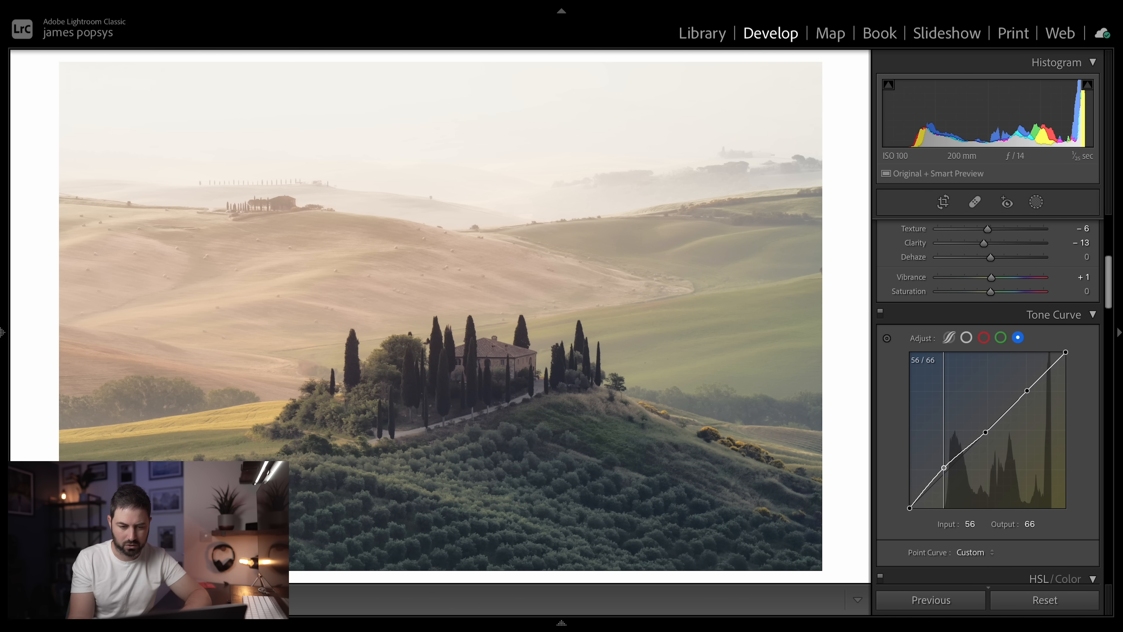
pyautogui.moveTo(1027, 391); pyautogui.dragTo(1029, 392)
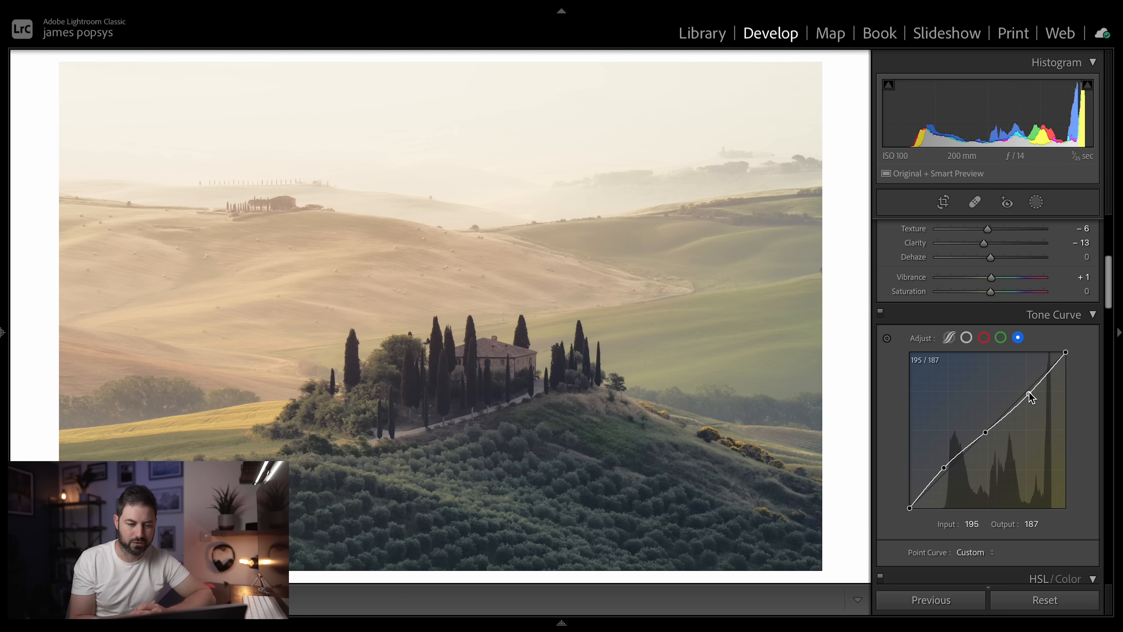
# - Compare the photo with the tone curve adjustments turned off and on
pyautogui.click(880, 314)
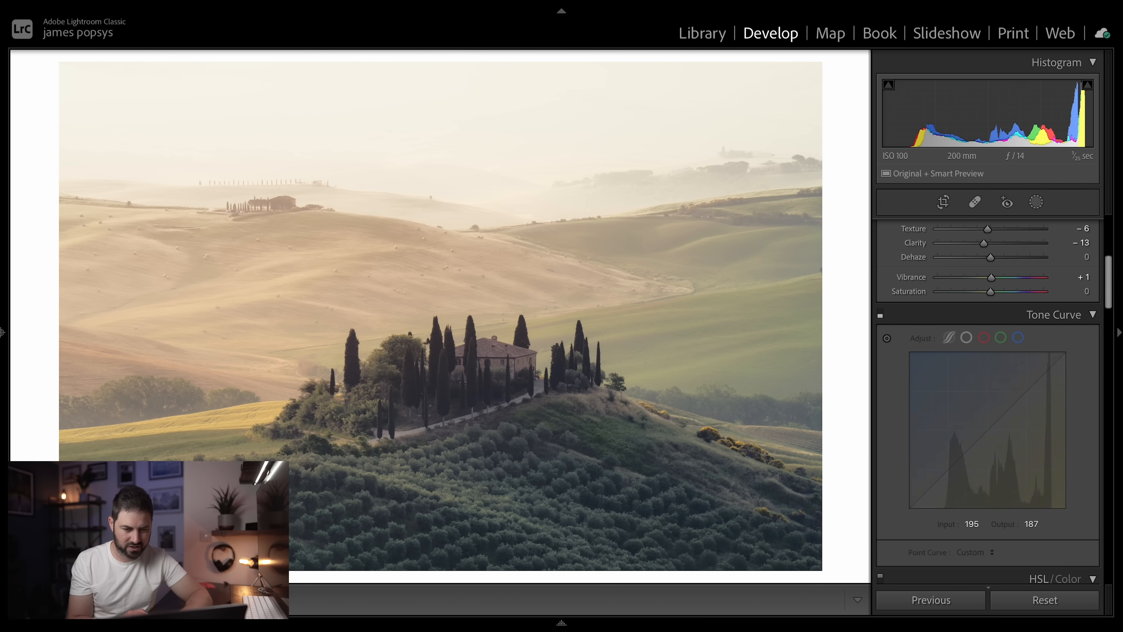
pyautogui.click(881, 315)
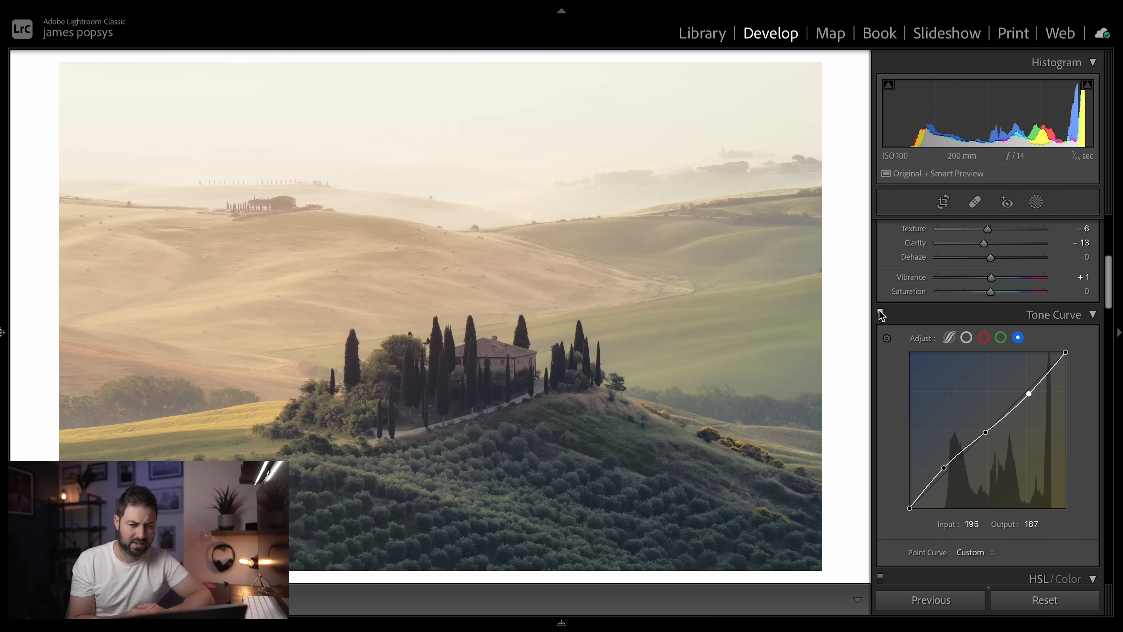
# - Add a midtone point at 126 to the green channel's tone curve and a lowered highlight point at input 193, output 184
pyautogui.click(1000, 337)
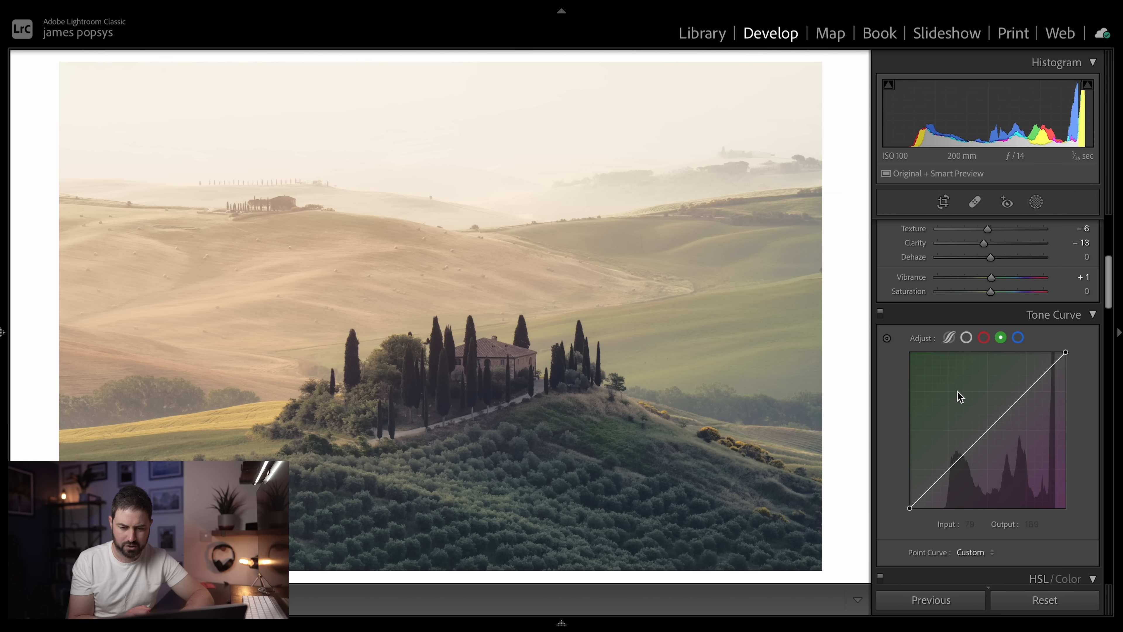
pyautogui.click(987, 431)
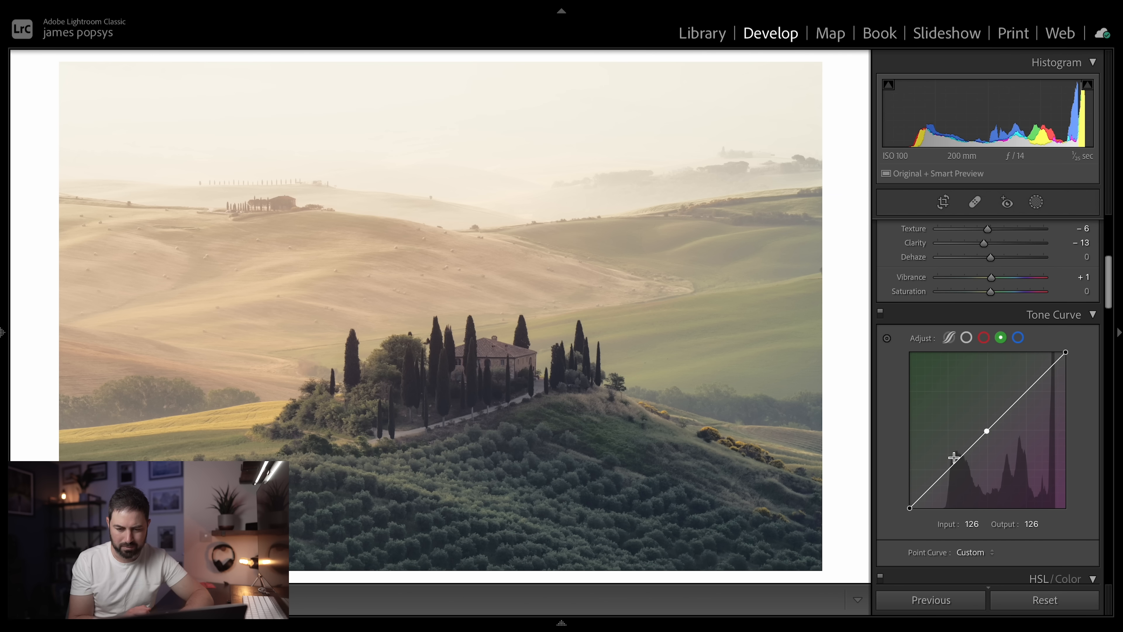
pyautogui.moveTo(1027, 394); pyautogui.dragTo(1028, 394)
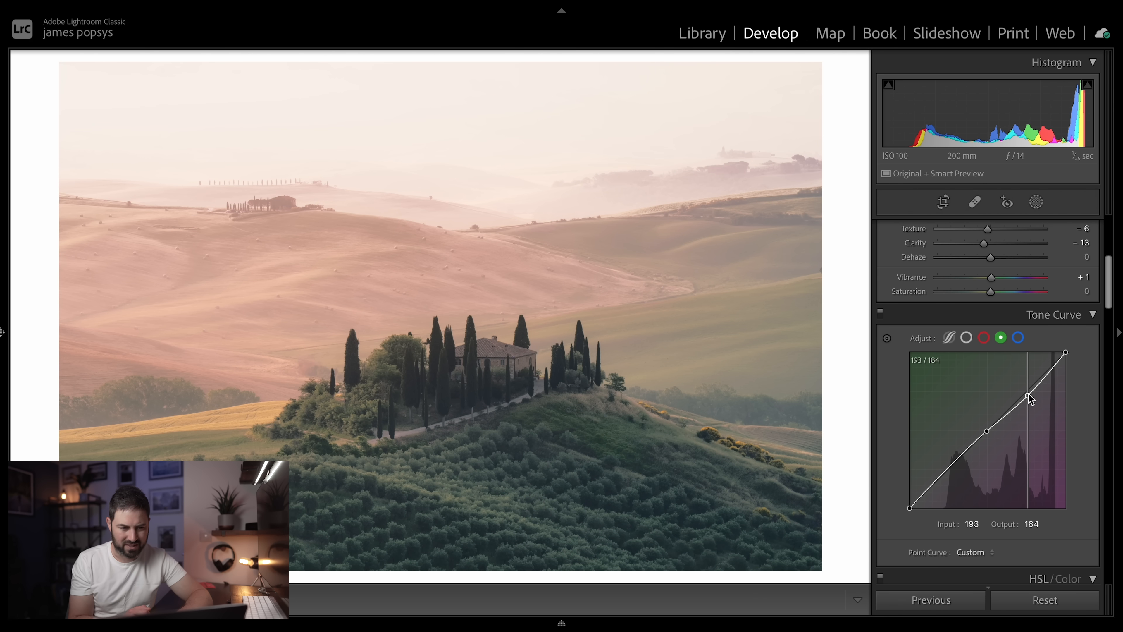
# - Add red tone curve points for shadows at input 60, output 63, midtones at 128, and highlights at input 191, output 187
pyautogui.moveTo(944, 472)
pyautogui.mouseDown()
pyautogui.moveTo(944, 463)
pyautogui.moveTo(949, 471)
pyautogui.mouseUp()
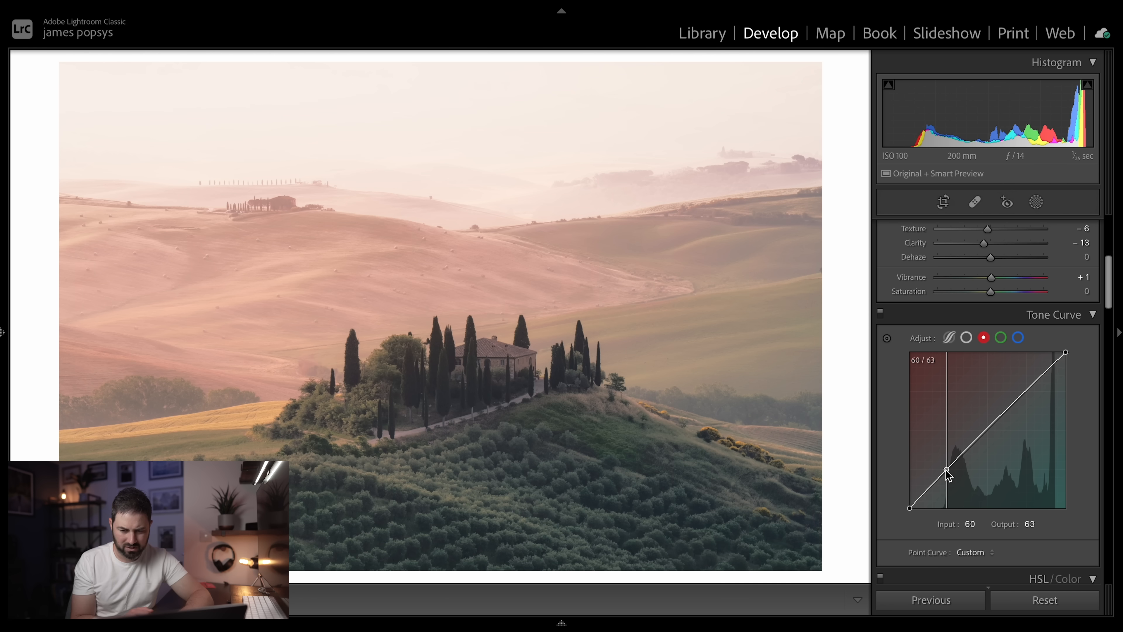
pyautogui.click(988, 430)
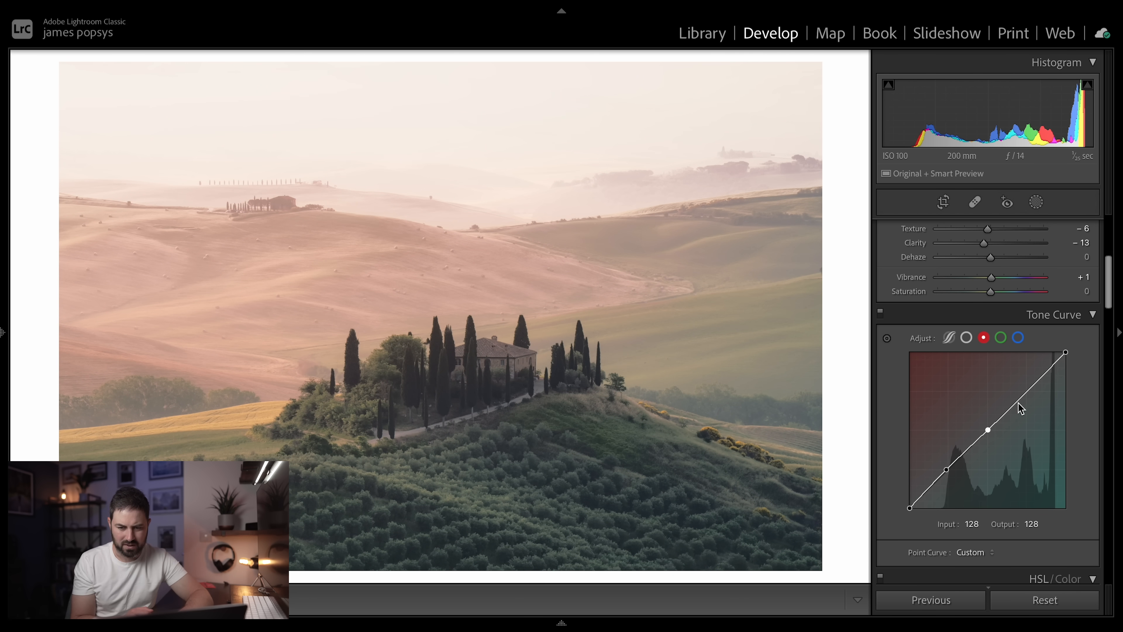
pyautogui.moveTo(1029, 391); pyautogui.dragTo(1029, 396)
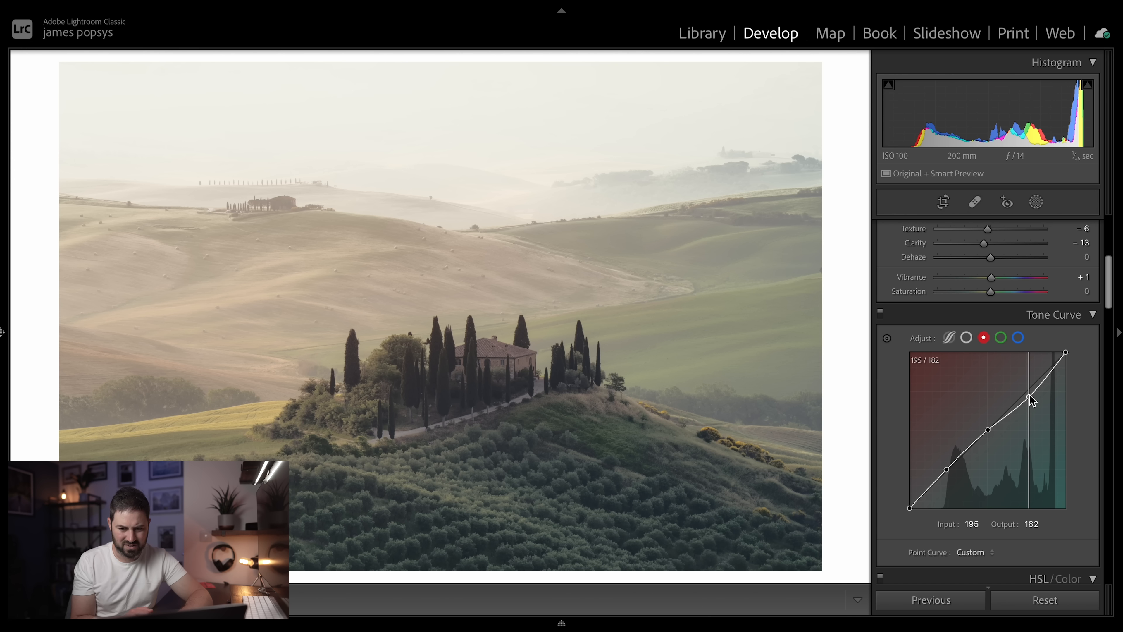
pyautogui.moveTo(1030, 396); pyautogui.dragTo(1028, 393)
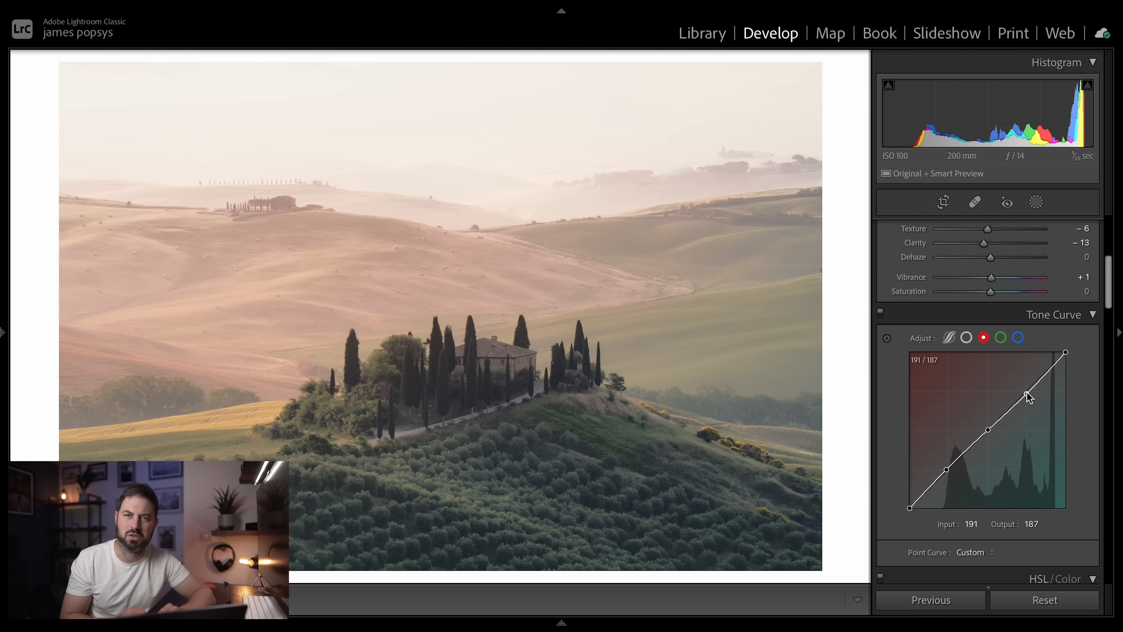
# - Display all HSL adjustments together and set the hue to -13 for orange, -29 for yellow and -3 for green
pyautogui.scroll(-6, 1021, 396)
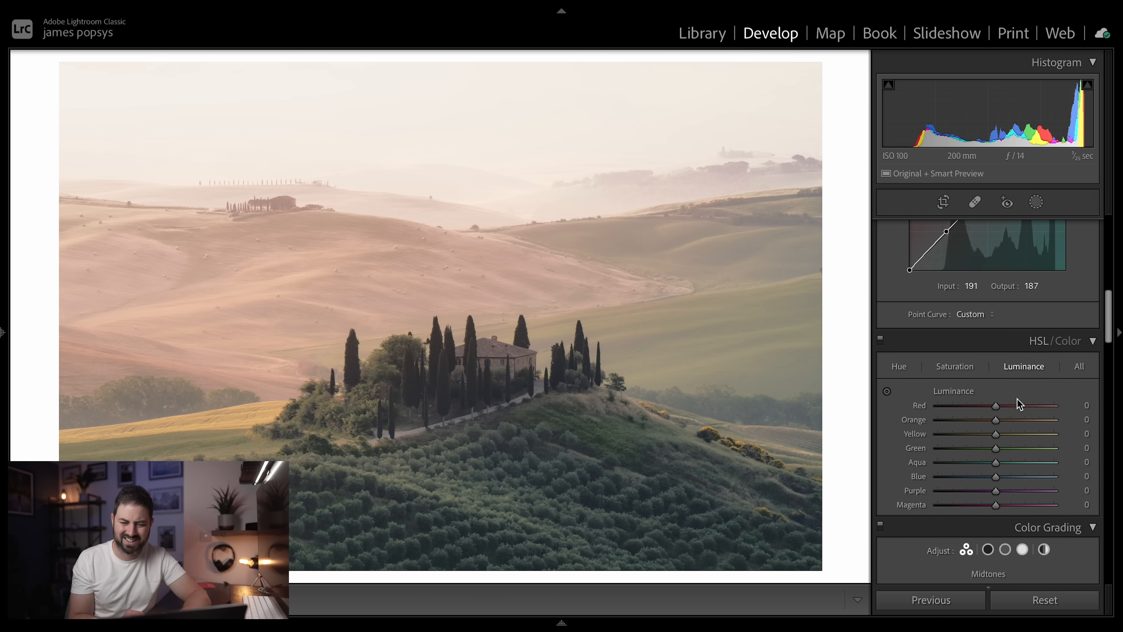
pyautogui.click(1079, 355)
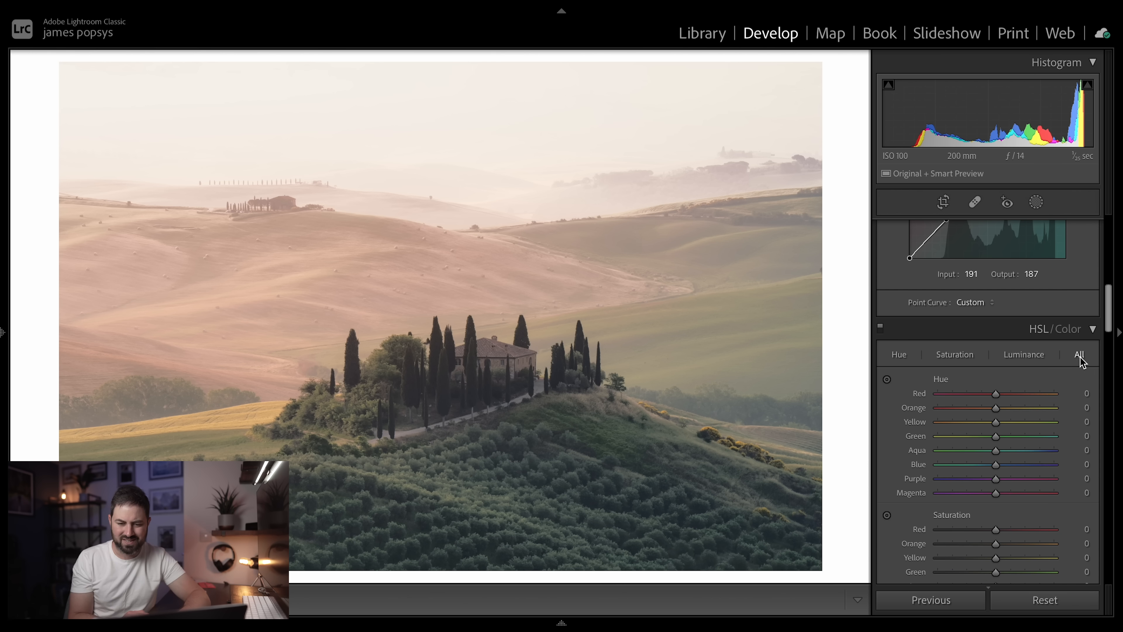
pyautogui.scroll(-2, 980, 448)
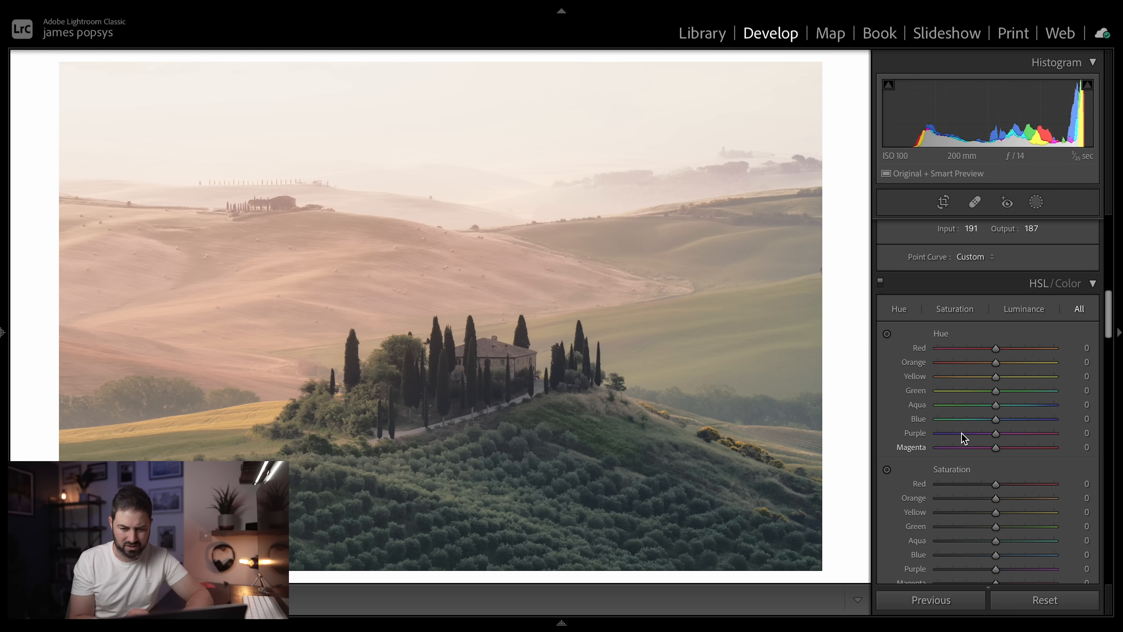
pyautogui.scroll(-2, 961, 433)
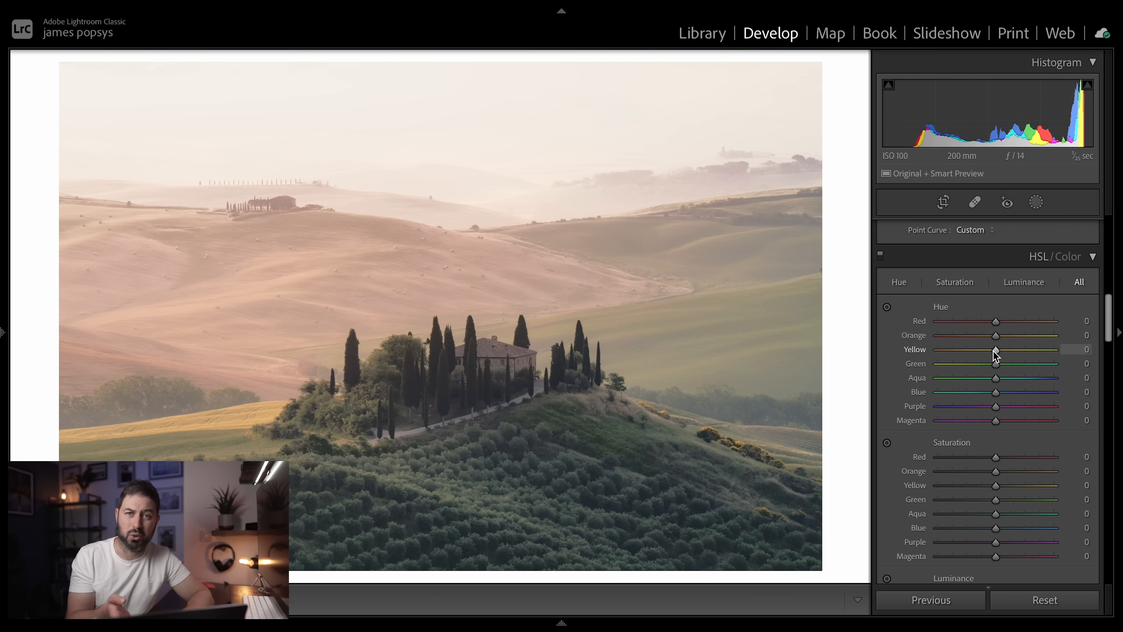
pyautogui.moveTo(995, 351); pyautogui.dragTo(979, 368)
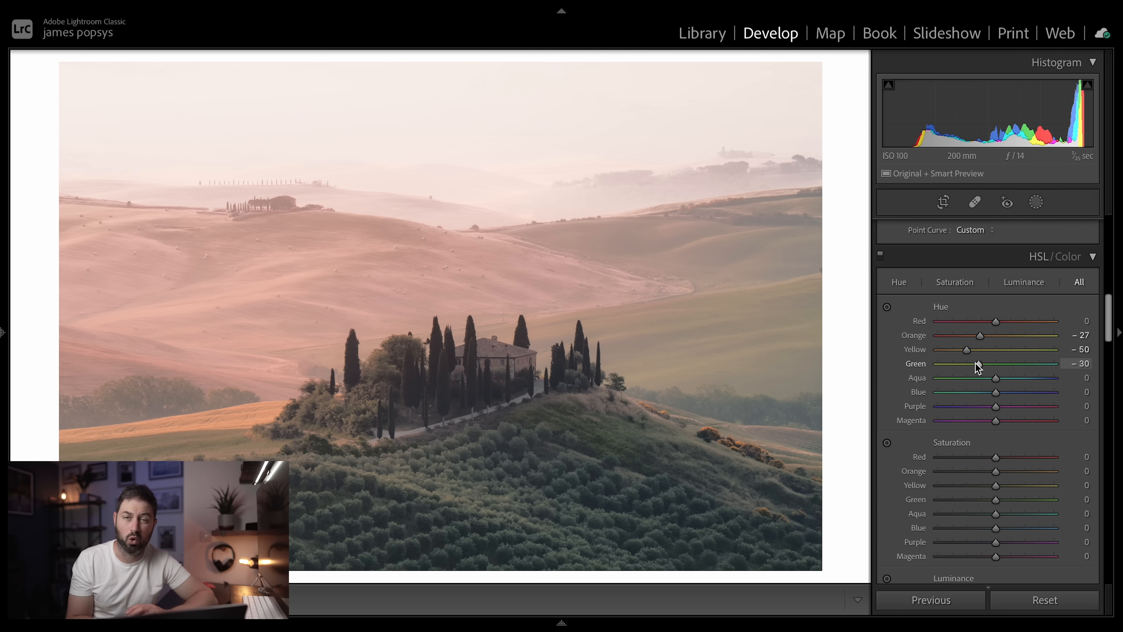
pyautogui.scroll(-1, 976, 362)
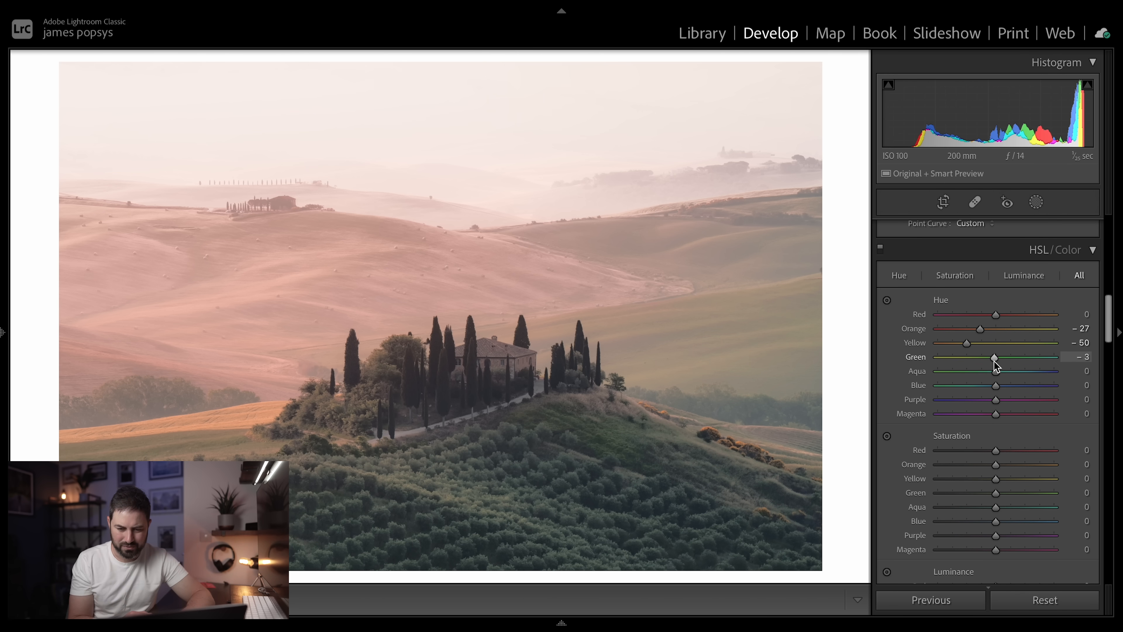
pyautogui.moveTo(968, 343); pyautogui.dragTo(987, 331)
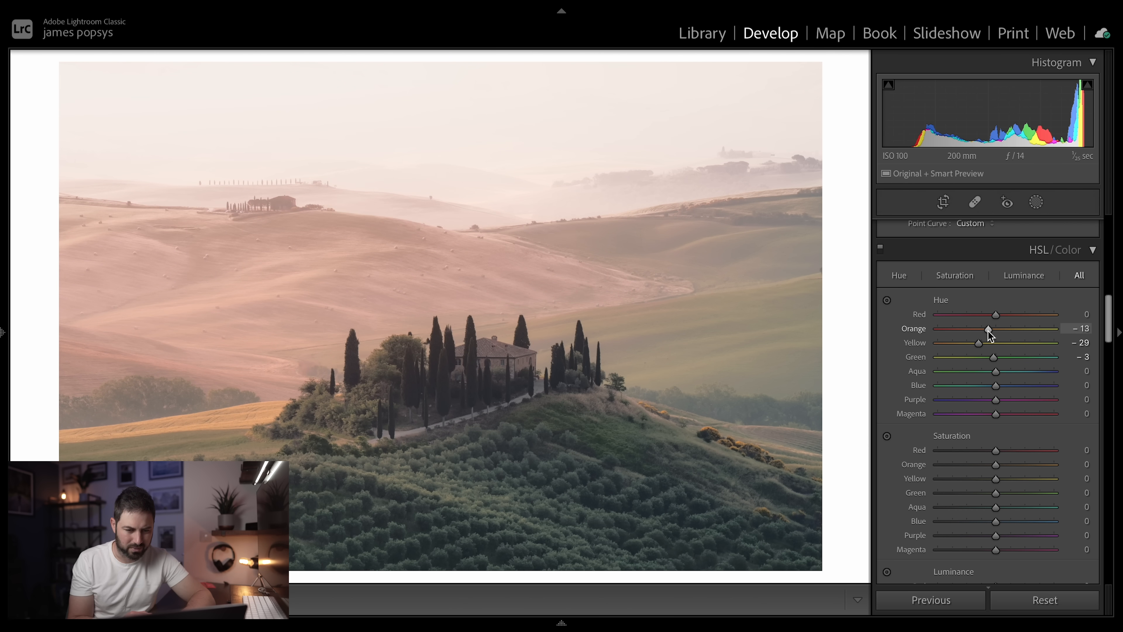
# - Set the HSL saturation to +31 for orange, +41 for yellow and +13 for green
pyautogui.scroll(-5, 988, 331)
pyautogui.moveTo(996, 383); pyautogui.dragTo(1003, 411)
pyautogui.scroll(-1, 986, 410)
pyautogui.scroll(-3, 987, 414)
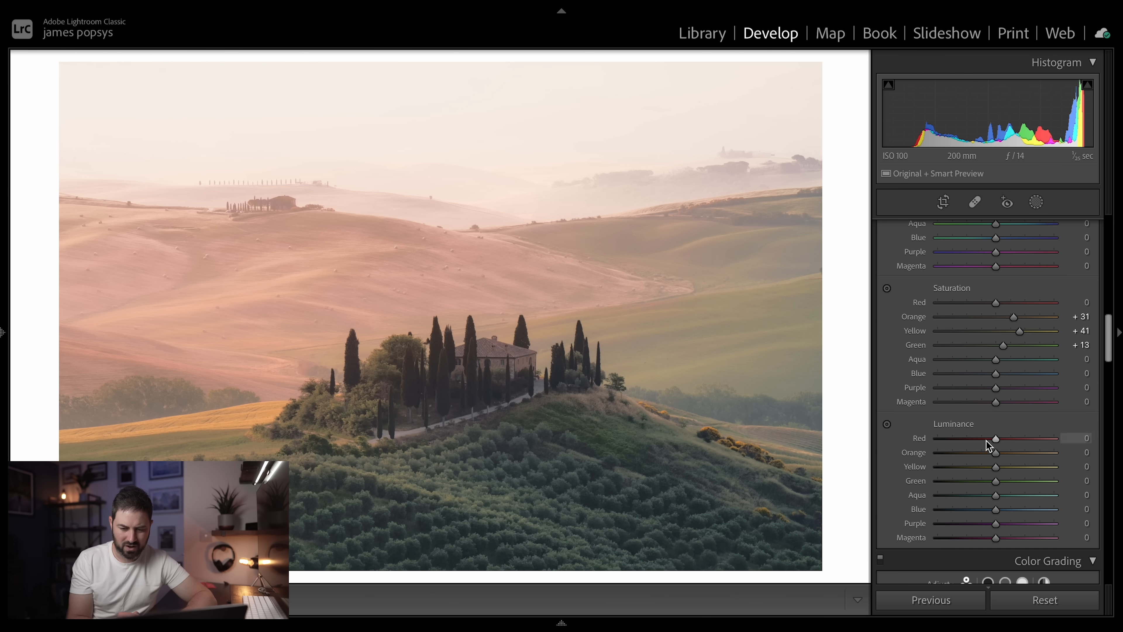
# - Set the HSL luminance to -30 for orange, +11 for yellow, -56 for green, +2 for aqua and -2 for blue
pyautogui.moveTo(995, 453); pyautogui.dragTo(932, 459)
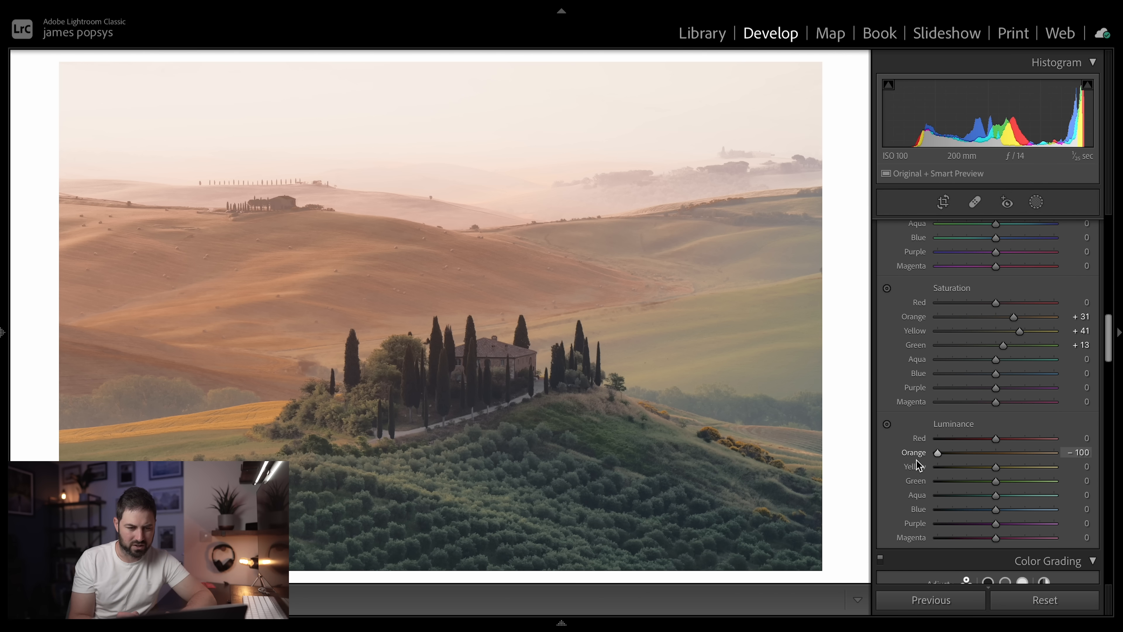
pyautogui.moveTo(937, 460); pyautogui.dragTo(972, 468)
pyautogui.moveTo(977, 473); pyautogui.dragTo(1002, 472)
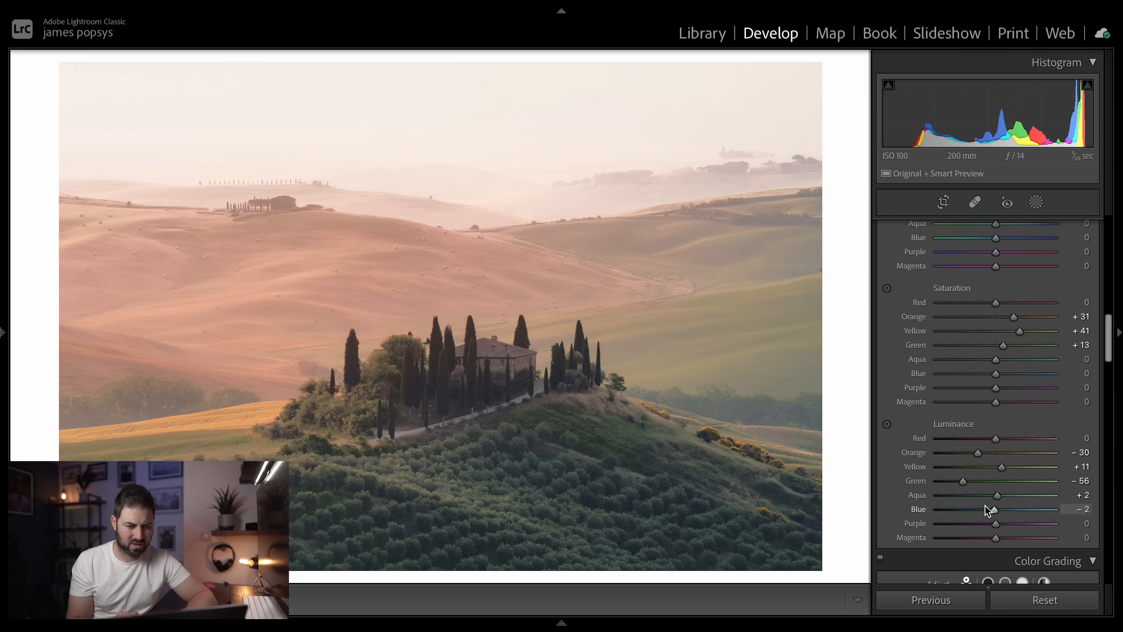
pyautogui.scroll(-3, 985, 505)
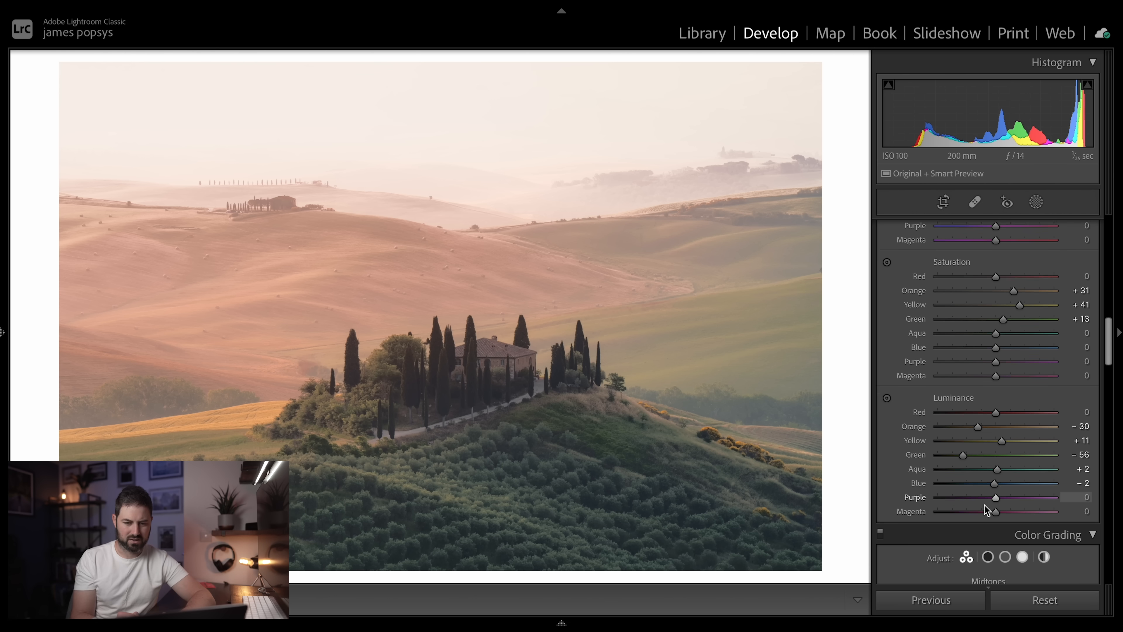
# - Color grade the shadows towards blue-violet and the highlights to pink with hue 342 and saturation 12, with the balance at -1
pyautogui.scroll(-6, 988, 510)
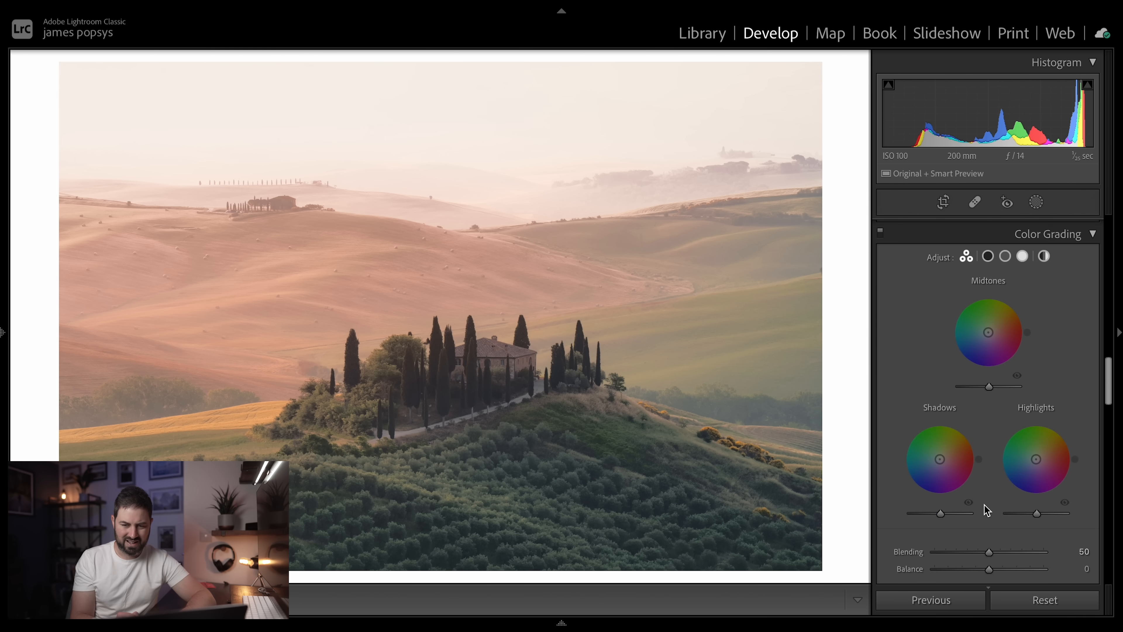
pyautogui.scroll(-1, 988, 510)
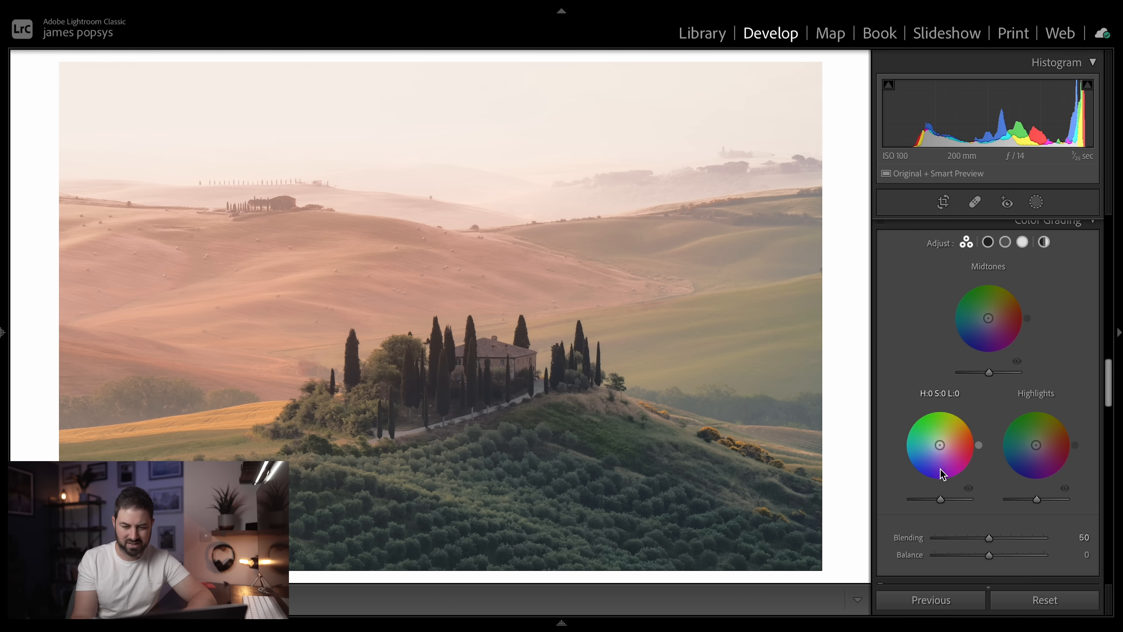
pyautogui.moveTo(941, 450); pyautogui.dragTo(939, 452)
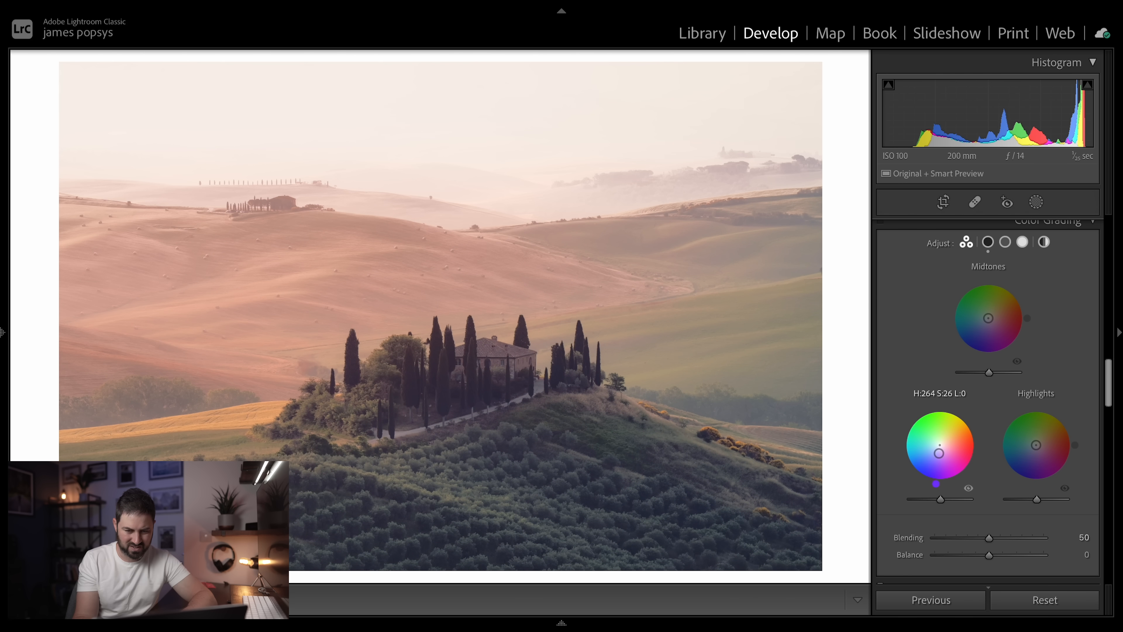
pyautogui.moveTo(1036, 445); pyautogui.dragTo(1040, 447)
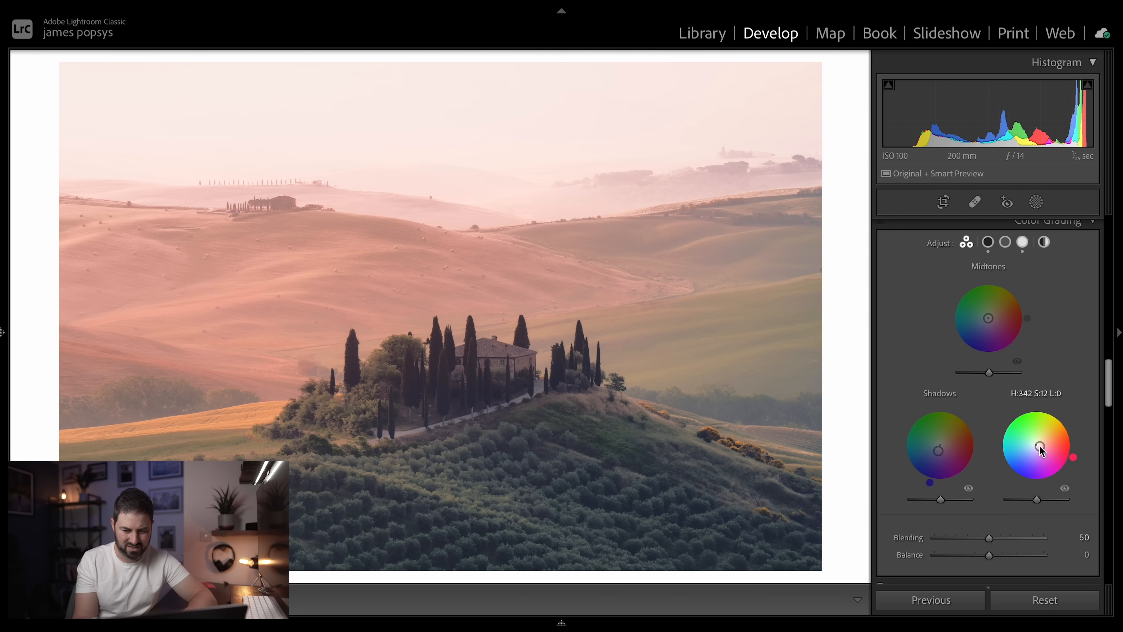
pyautogui.moveTo(987, 556); pyautogui.dragTo(986, 582)
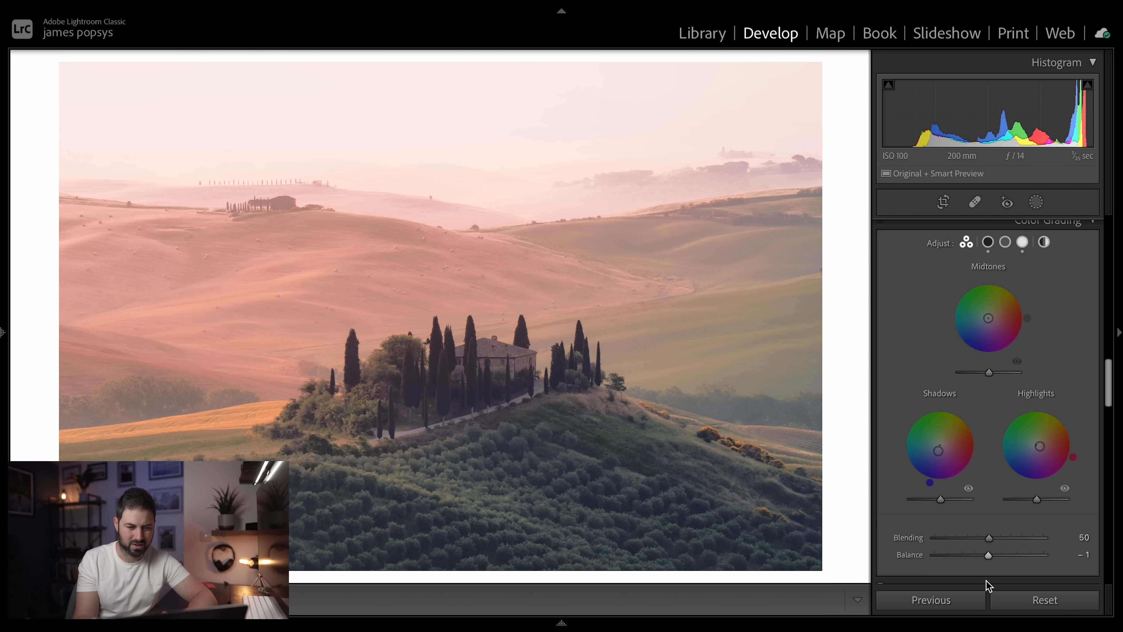
# - Enable profile corrections for the photo's lens, leaving sharpening and noise reduction at their defaults
pyautogui.scroll(-3, 976, 549)
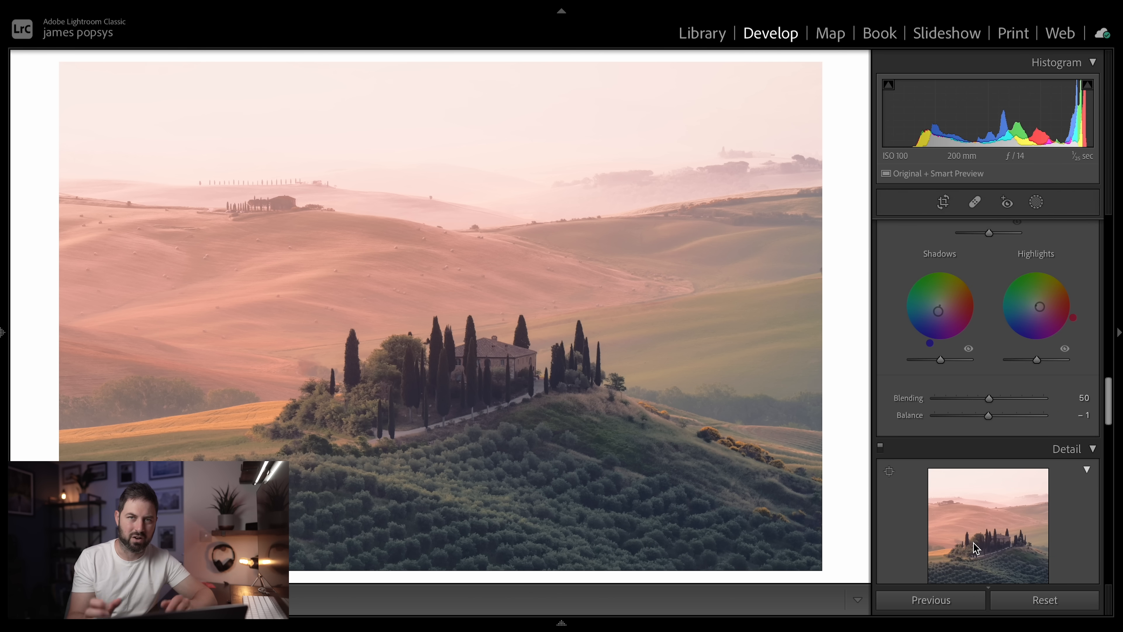
pyautogui.scroll(-4, 973, 543)
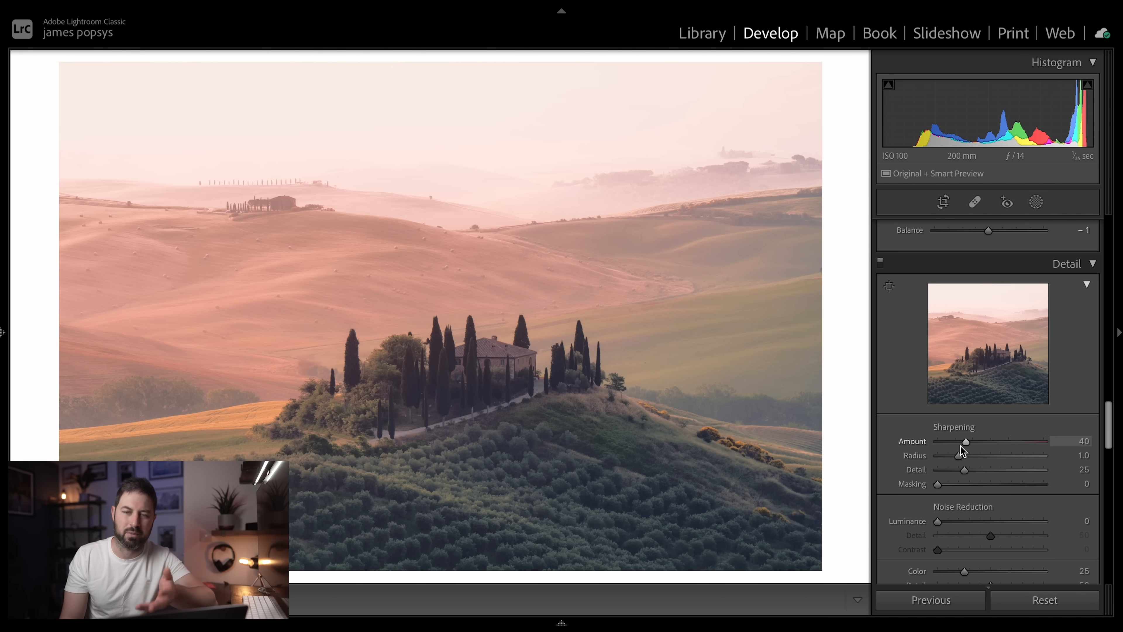
pyautogui.scroll(-5, 961, 447)
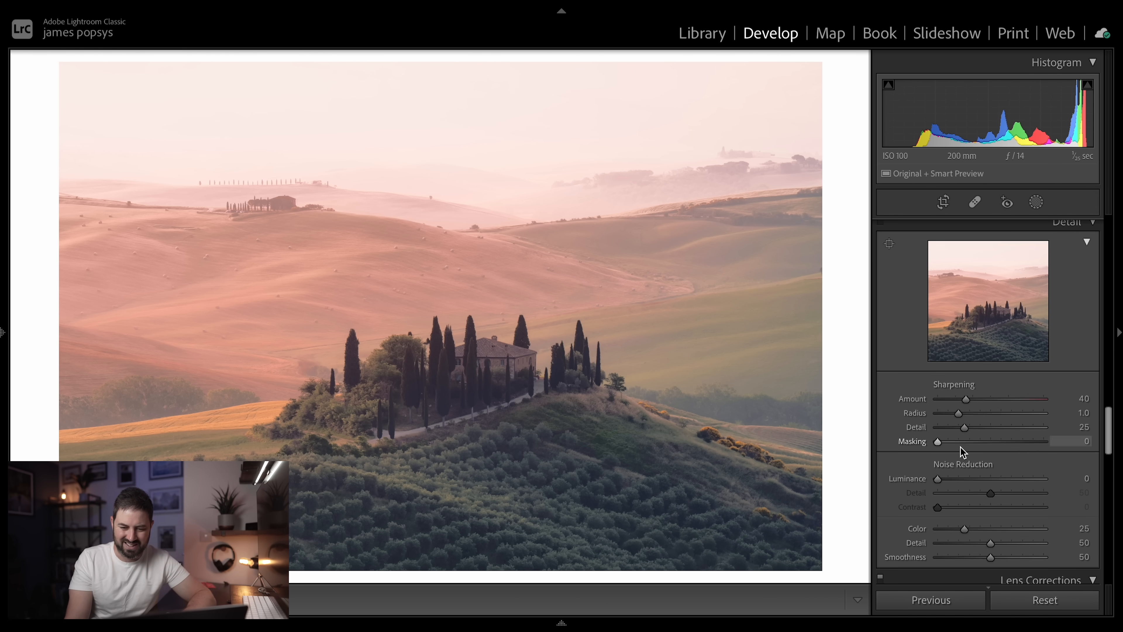
pyautogui.scroll(-3, 961, 450)
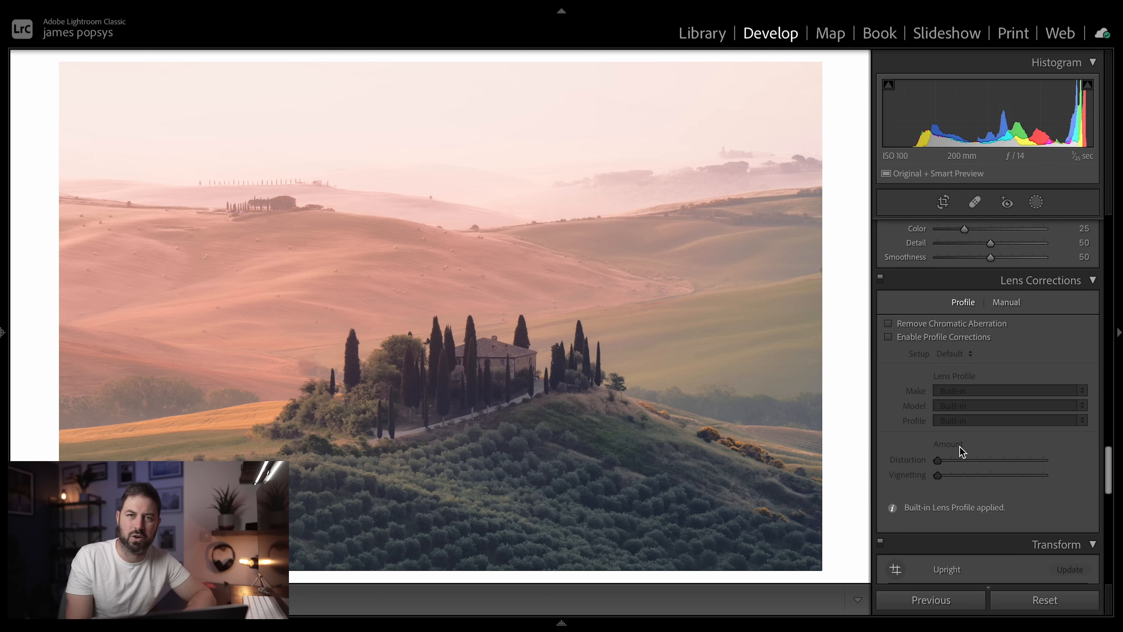
pyautogui.scroll(-1, 960, 447)
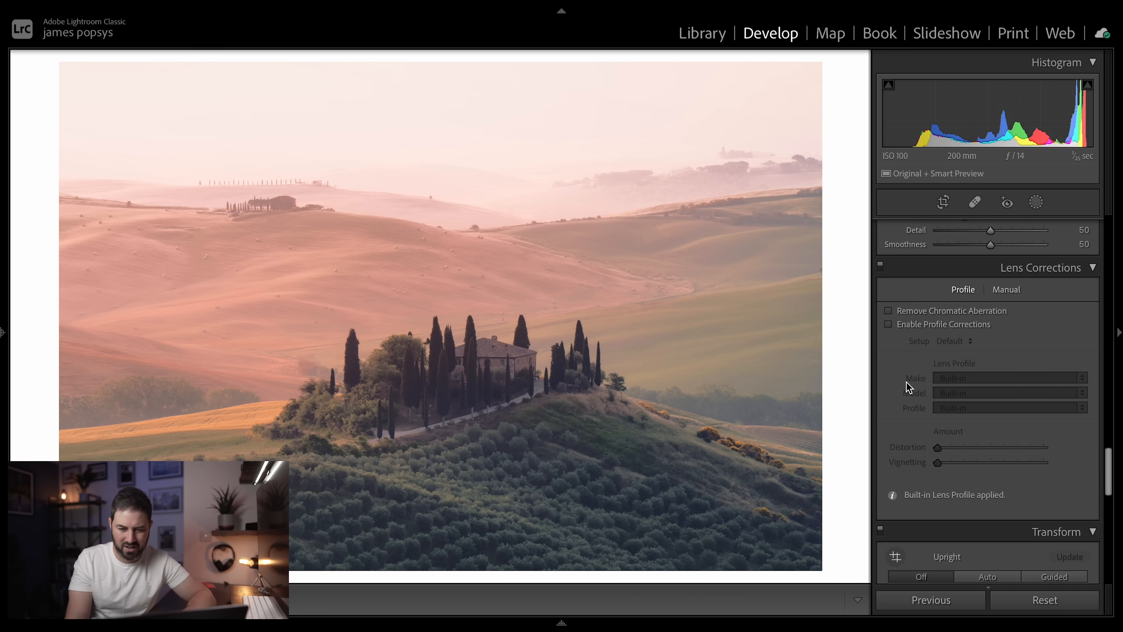
pyautogui.click(888, 324)
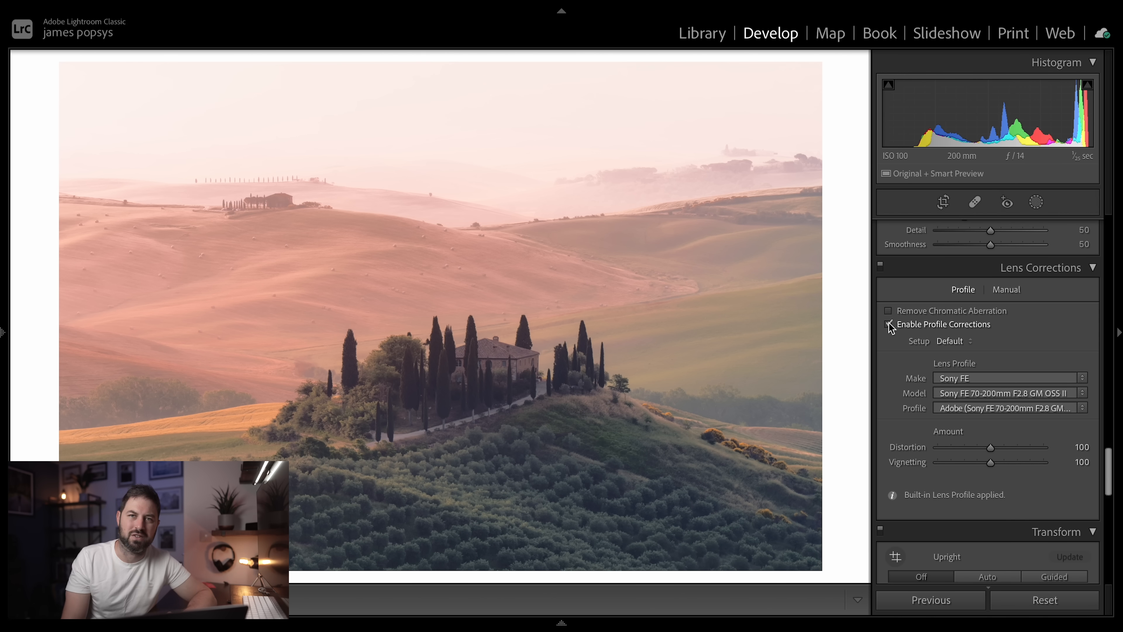
pyautogui.scroll(-5, 888, 323)
pyautogui.scroll(7, 889, 323)
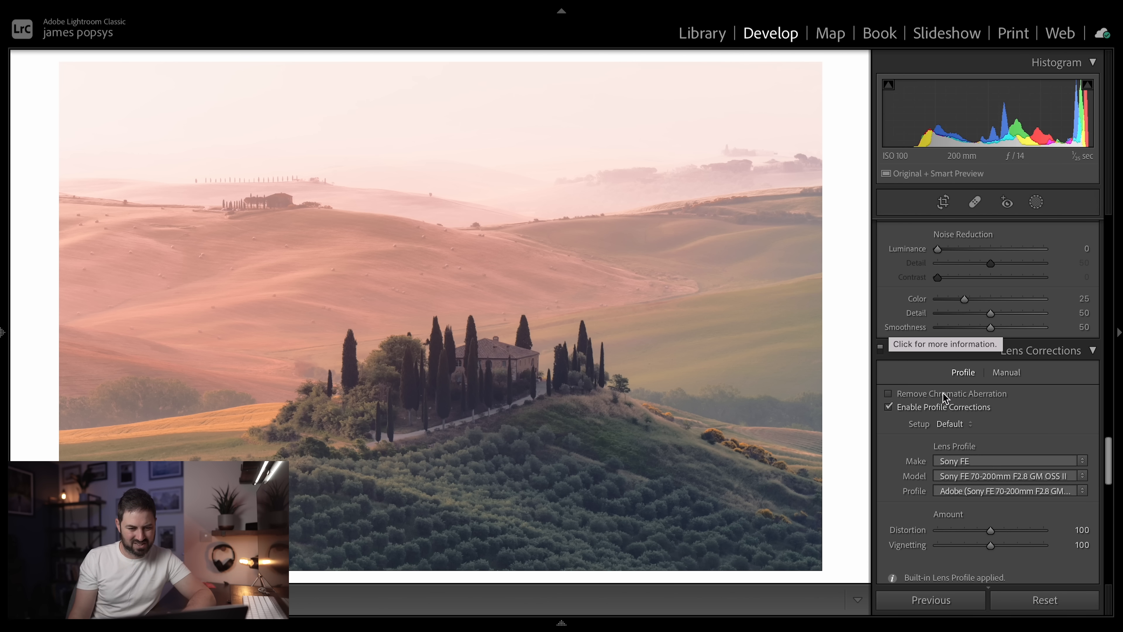
pyautogui.scroll(1, 983, 451)
pyautogui.scroll(8, 983, 451)
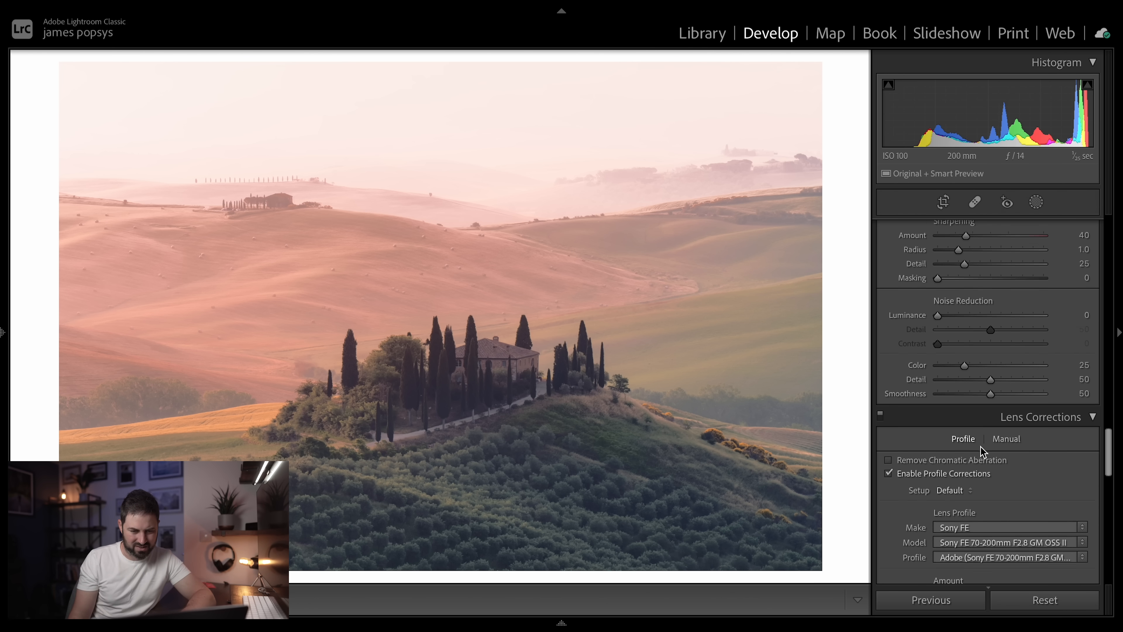
pyautogui.scroll(1, 983, 451)
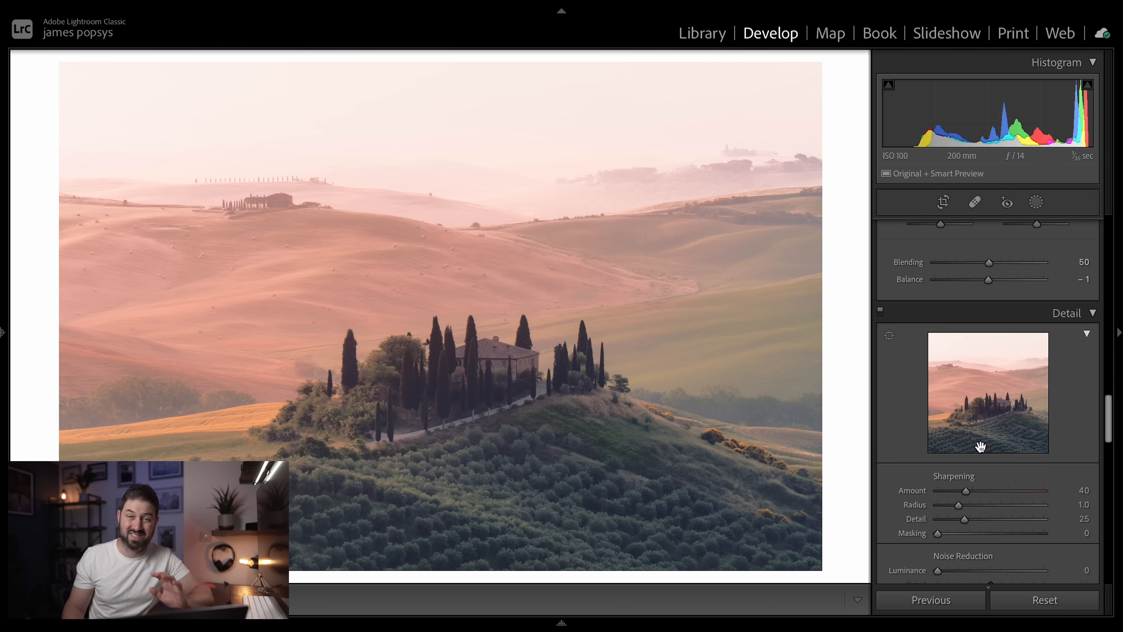